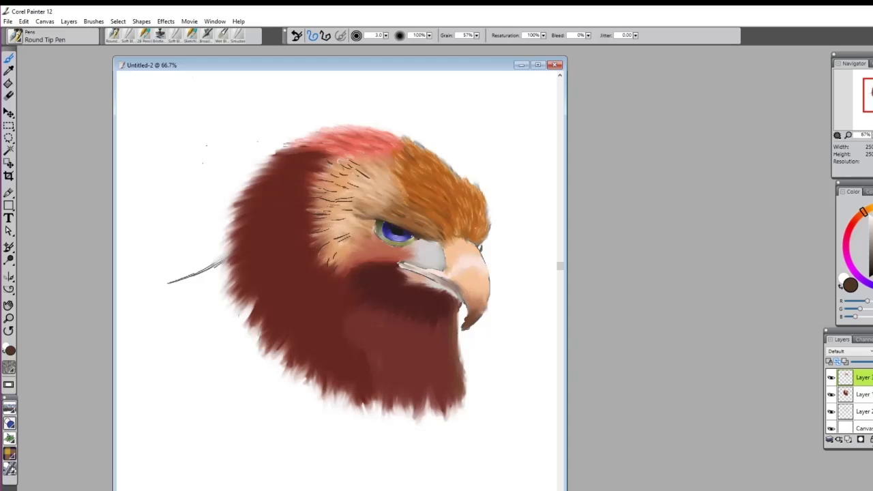
Step: Blend the dark feather strokes into the tan patch behind the eye with the Soft Blender Stump
left_click(130, 35)
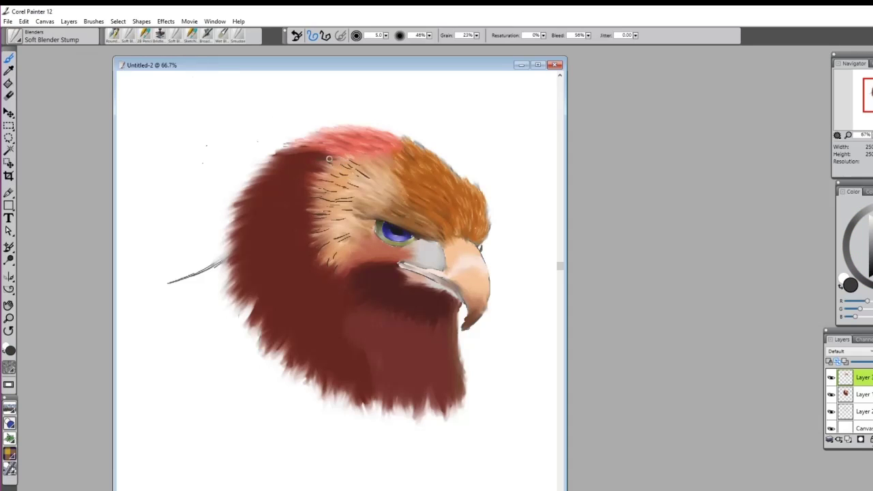
left_click_drag(343, 159, 337, 170)
key("bracketright")
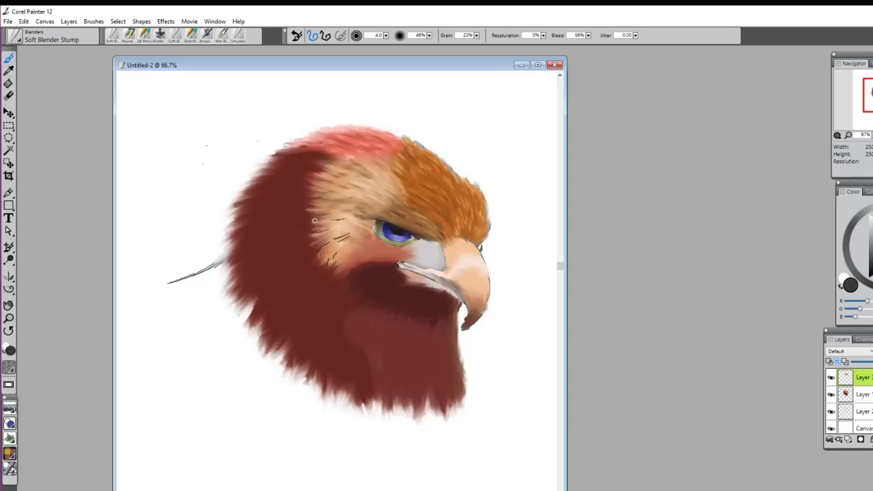
left_click_drag(348, 223, 312, 230)
mouse_move(340, 238)
left_mouse_down()
mouse_move(333, 252)
mouse_move(320, 251)
mouse_move(324, 271)
mouse_move(331, 256)
mouse_move(335, 268)
mouse_move(341, 262)
mouse_move(329, 266)
left_mouse_up()
Step: Paint light tan feather strokes on the cheek with the Round Tip Pen using a colour sampled there, and blend them with the Soft Blender Stump
left_click(9, 70)
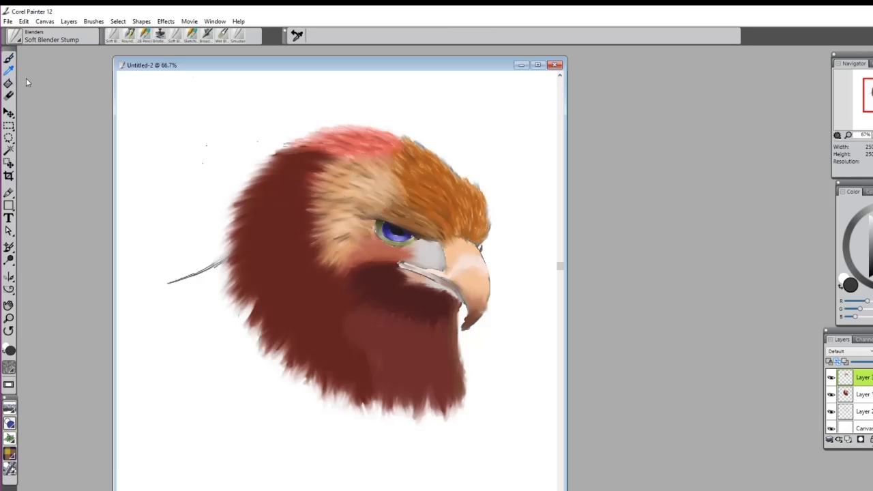
left_click(345, 177)
left_click(9, 58)
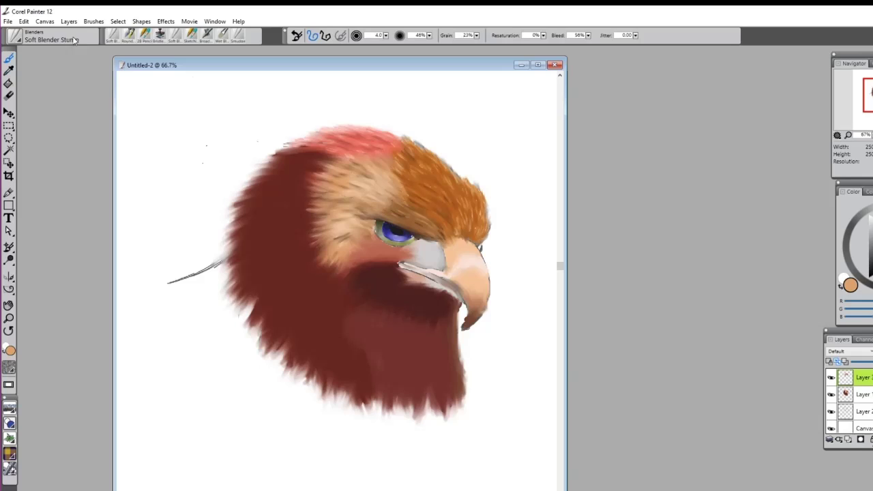
left_click(128, 34)
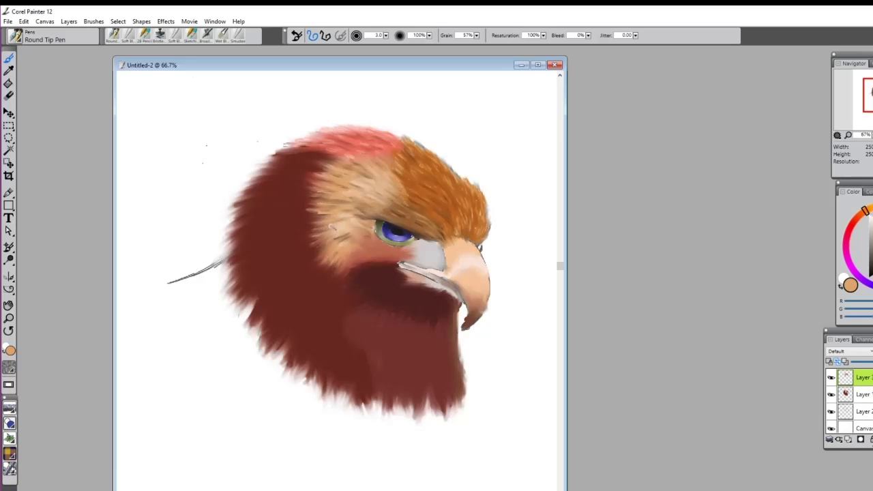
left_click_drag(333, 230, 330, 254)
left_click(128, 37)
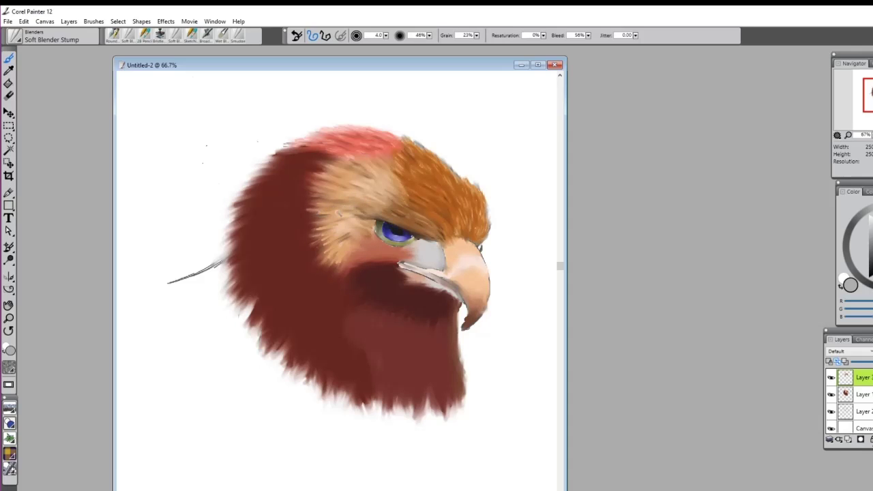
left_click(337, 190)
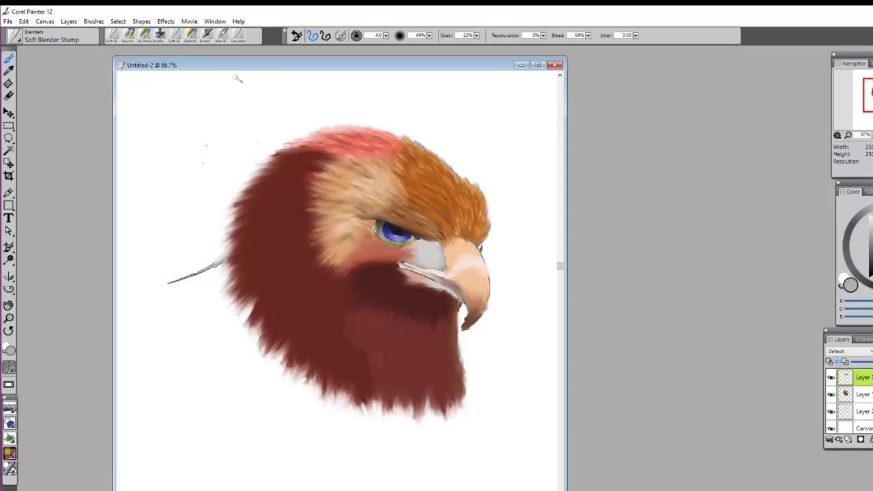
Step: Paint fine dark brown feather strokes below the eye with the Round Tip Pen and blend them with the Soft Blender Stump
left_click(128, 39)
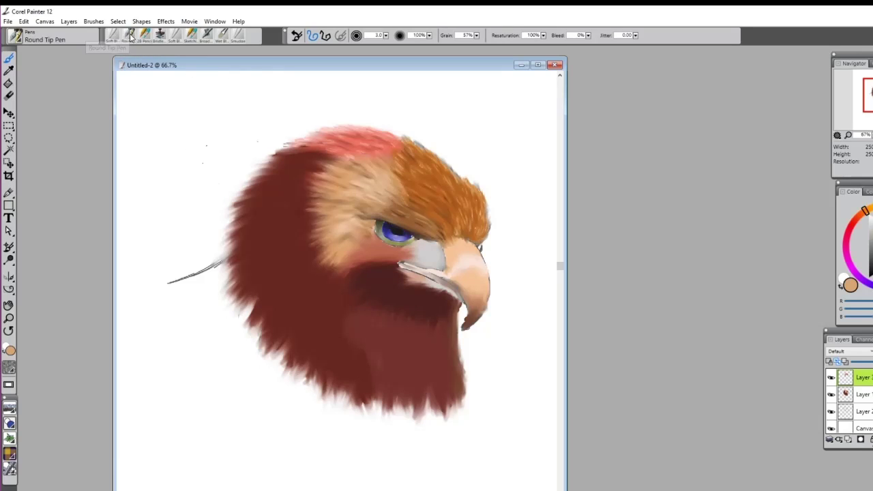
left_click(9, 71)
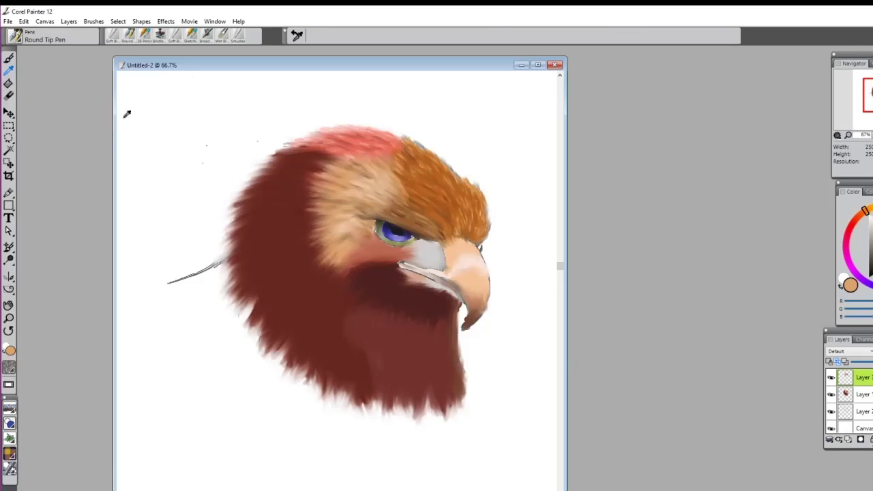
left_click(380, 248)
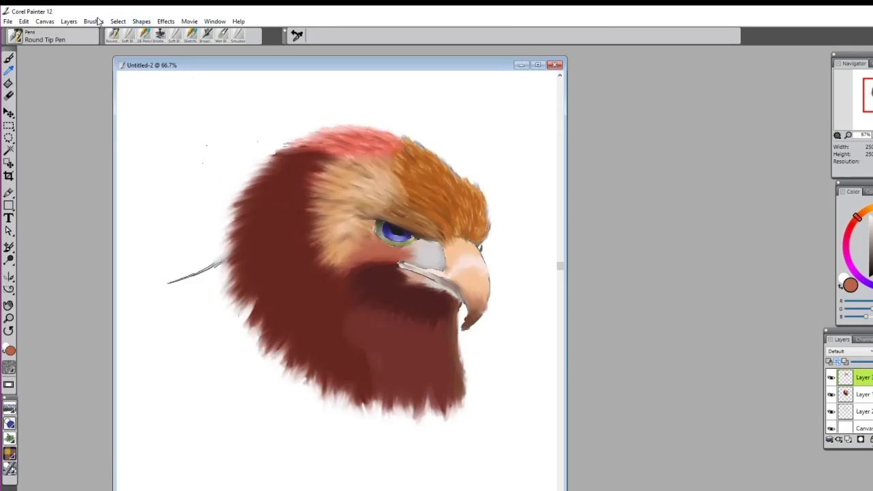
key("b")
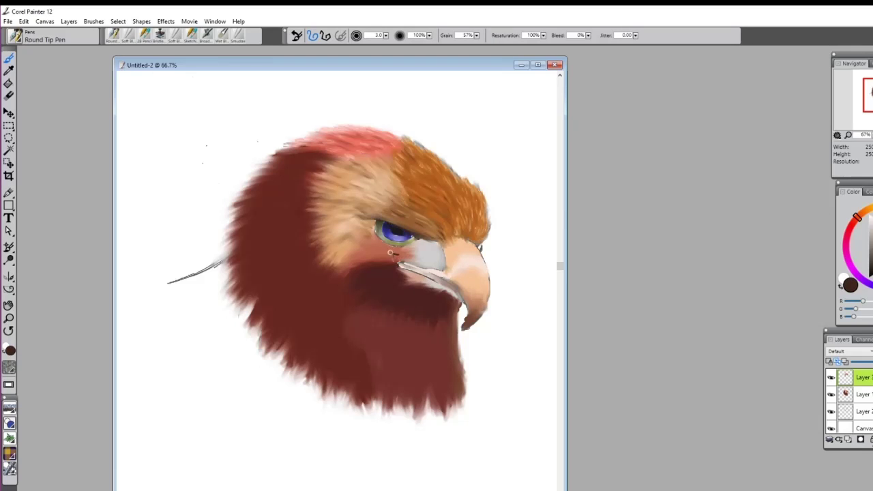
mouse_move(394, 248)
left_mouse_down()
mouse_move(398, 257)
mouse_move(412, 246)
mouse_move(404, 251)
left_mouse_up()
left_click(388, 254, "alt")
left_click_drag(388, 253, 378, 258)
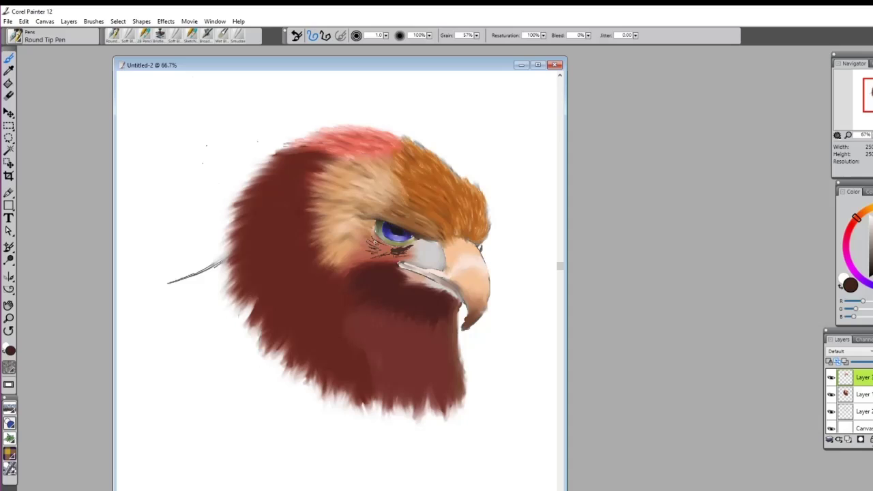
left_click_drag(369, 257, 345, 271)
left_click(128, 37)
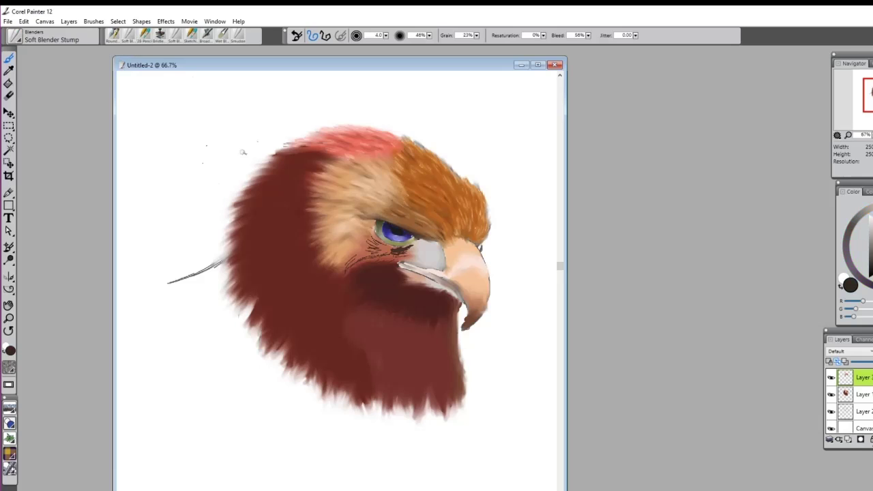
mouse_move(407, 252)
left_mouse_down()
mouse_move(399, 251)
mouse_move(407, 249)
left_mouse_up()
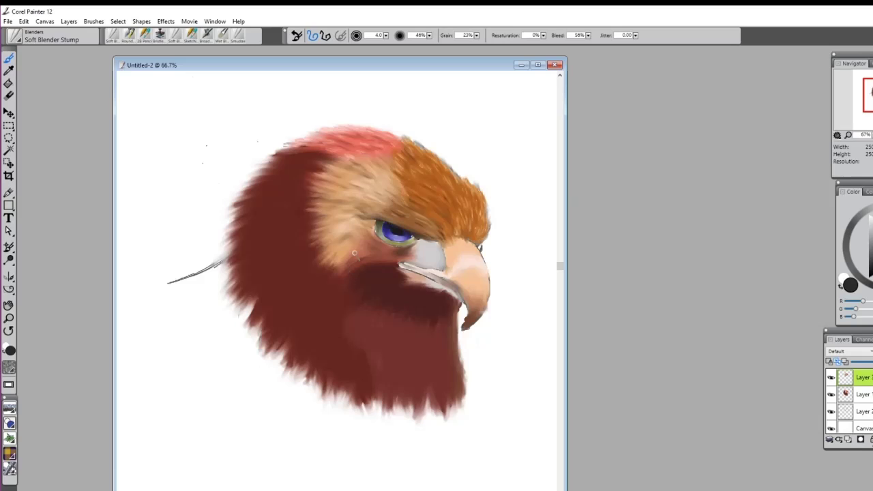
Step: Add pale pink Round Tip Pen highlights below the eye at size 1 and blend them with the Soft Blender Stump
left_click(129, 34)
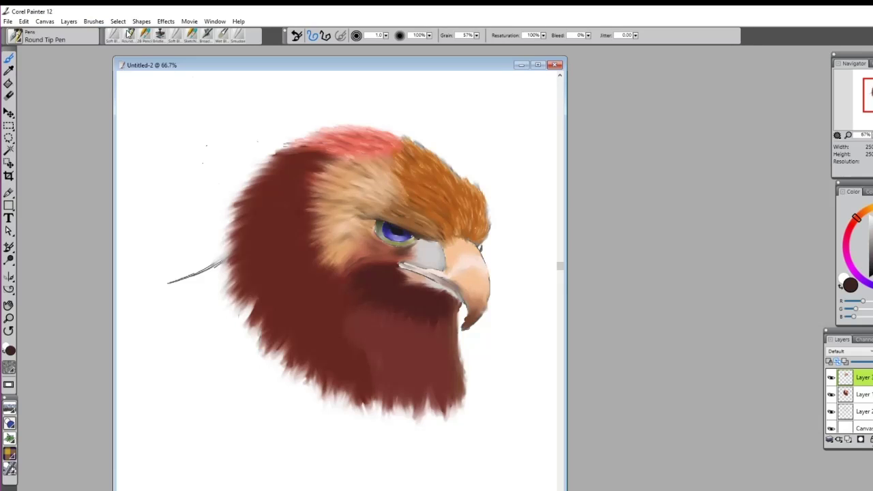
left_click(10, 70)
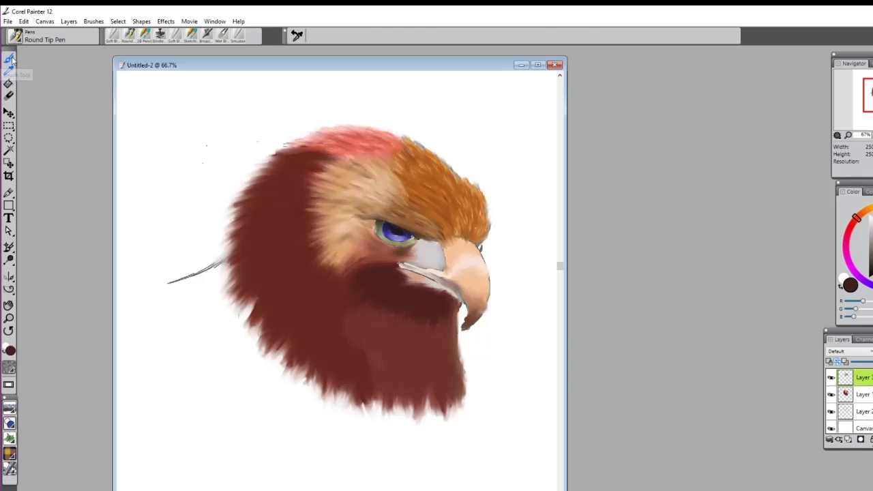
left_click(9, 60)
left_click(872, 219)
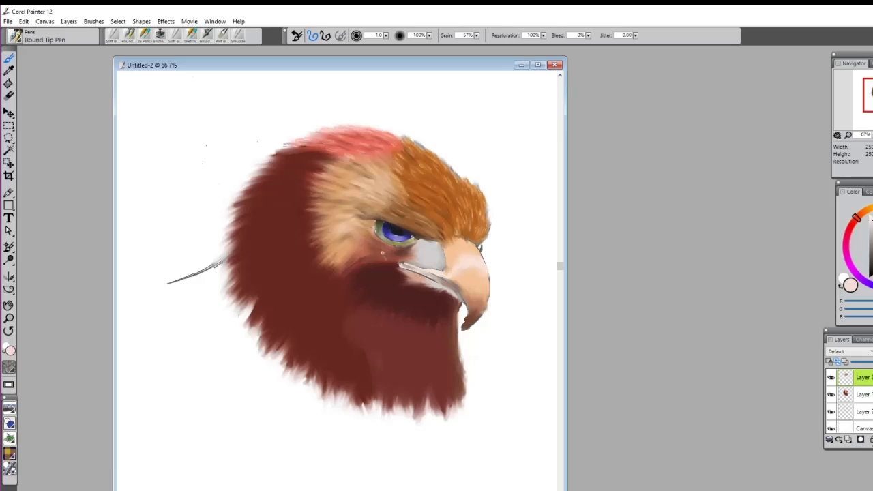
left_click_drag(383, 254, 391, 250)
left_click(126, 36)
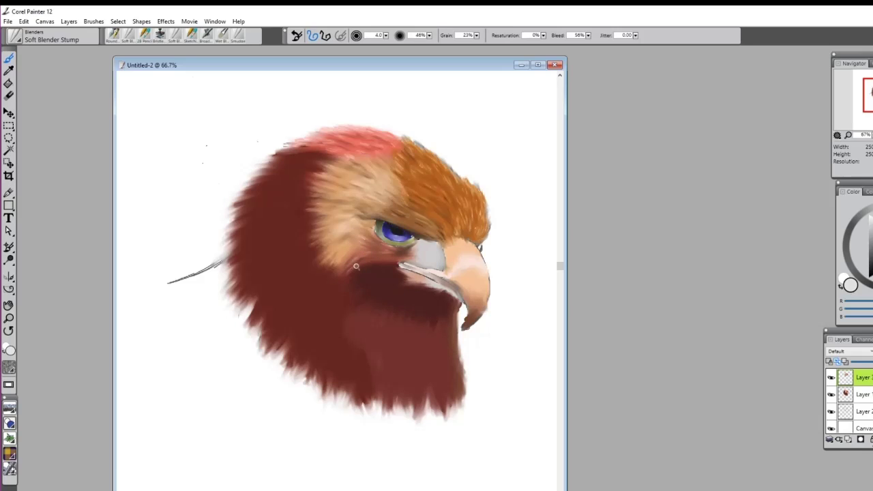
left_click_drag(364, 255, 360, 228)
Step: Paint bright red feather strokes over the dark back of the head and neck with the Round Tip Pen at size 6
left_click(9, 70)
left_click(276, 212)
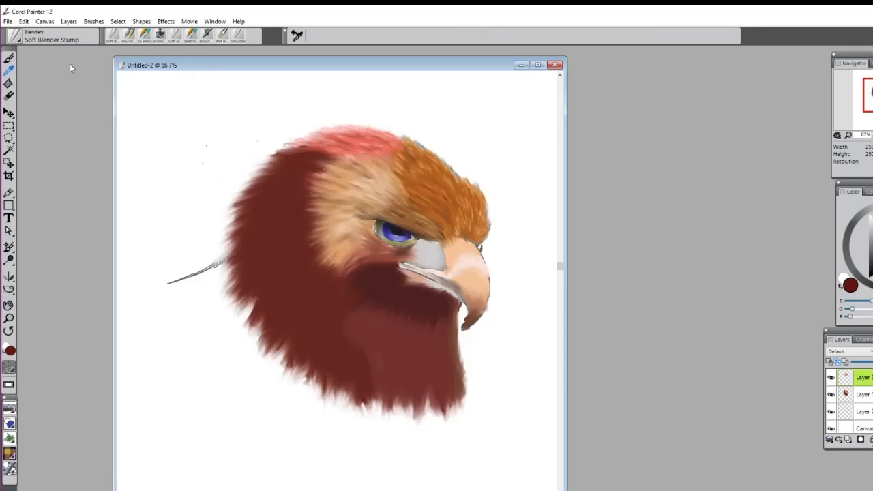
left_click(129, 35)
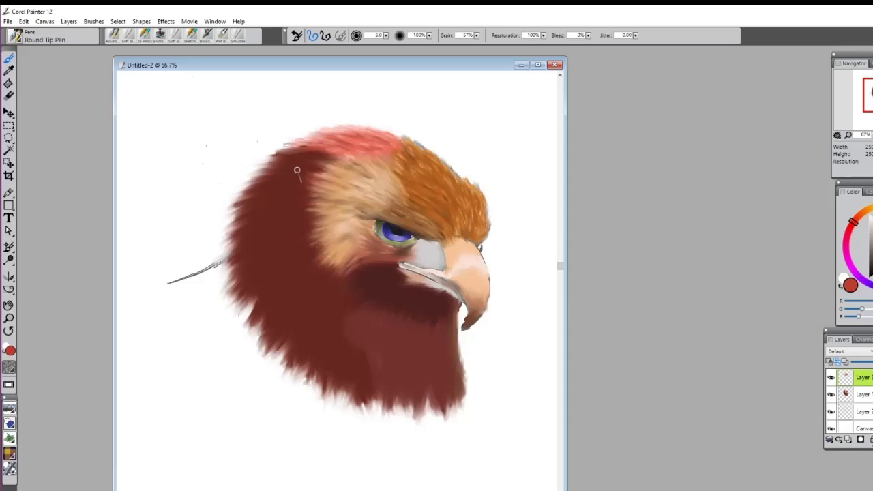
key("]")
mouse_move(297, 158)
left_mouse_down()
mouse_move(273, 165)
mouse_move(299, 161)
mouse_move(285, 163)
mouse_move(277, 179)
mouse_move(312, 154)
mouse_move(289, 153)
left_mouse_up()
key("]")
mouse_move(271, 173)
left_mouse_down()
mouse_move(256, 176)
mouse_move(310, 168)
mouse_move(304, 188)
mouse_move(314, 183)
mouse_move(271, 195)
mouse_move(311, 192)
mouse_move(293, 199)
mouse_move(309, 203)
mouse_move(247, 211)
mouse_move(263, 220)
mouse_move(235, 239)
mouse_move(279, 211)
mouse_move(250, 225)
mouse_move(290, 217)
mouse_move(280, 231)
mouse_move(294, 220)
mouse_move(312, 222)
mouse_move(250, 242)
mouse_move(270, 255)
mouse_move(289, 228)
mouse_move(302, 241)
mouse_move(269, 267)
mouse_move(259, 257)
mouse_move(257, 271)
mouse_move(236, 286)
mouse_move(218, 276)
mouse_move(239, 311)
left_mouse_up()
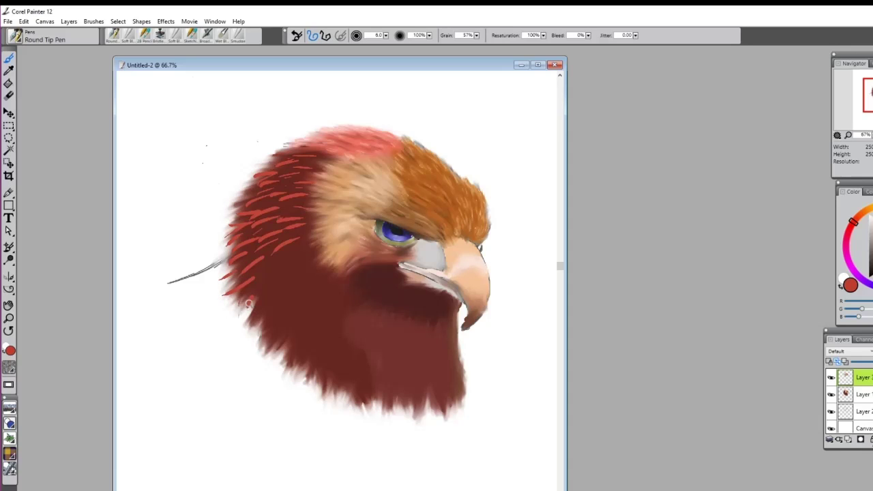
mouse_move(228, 200)
left_mouse_down()
mouse_move(259, 182)
mouse_move(249, 203)
mouse_move(263, 255)
mouse_move(248, 206)
mouse_move(222, 225)
left_mouse_up()
left_click_drag(279, 261, 258, 279)
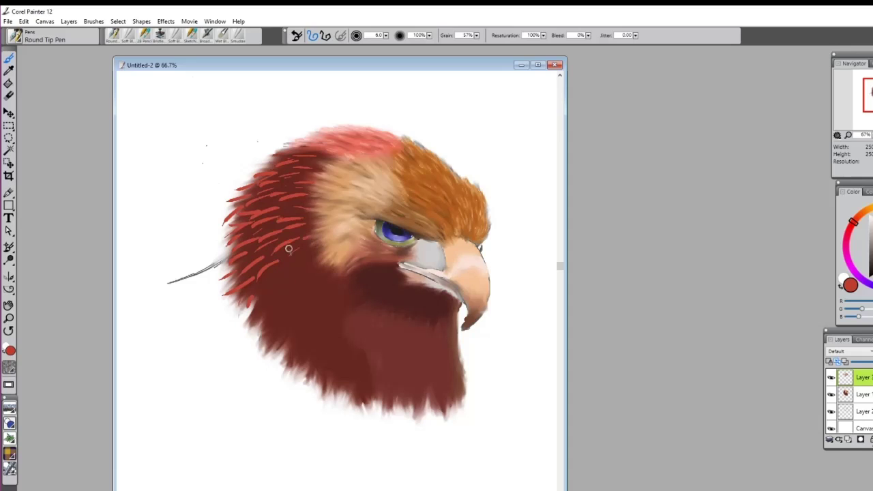
mouse_move(318, 251)
left_mouse_down()
mouse_move(273, 282)
mouse_move(259, 309)
left_mouse_up()
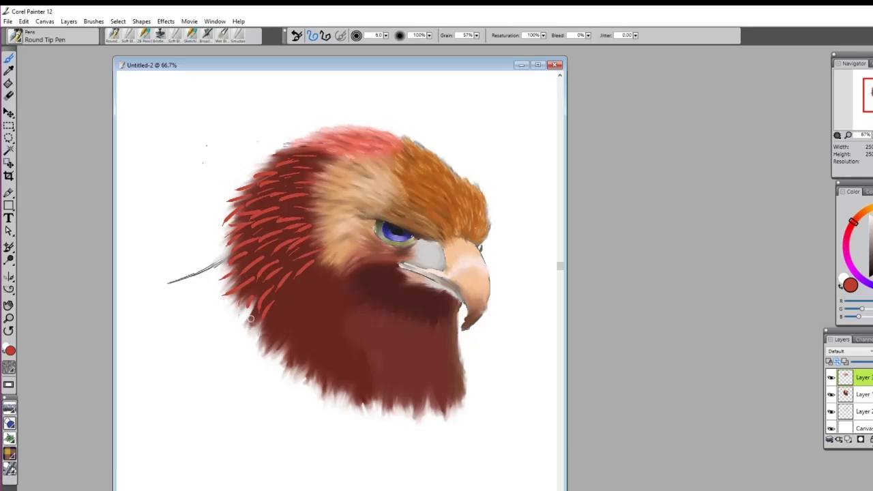
mouse_move(256, 318)
left_mouse_down()
mouse_move(253, 332)
mouse_move(265, 338)
left_mouse_up()
left_click_drag(291, 295, 275, 324)
mouse_move(311, 282)
left_mouse_down()
mouse_move(293, 301)
mouse_move(323, 290)
mouse_move(285, 318)
mouse_move(293, 337)
mouse_move(280, 350)
left_mouse_up()
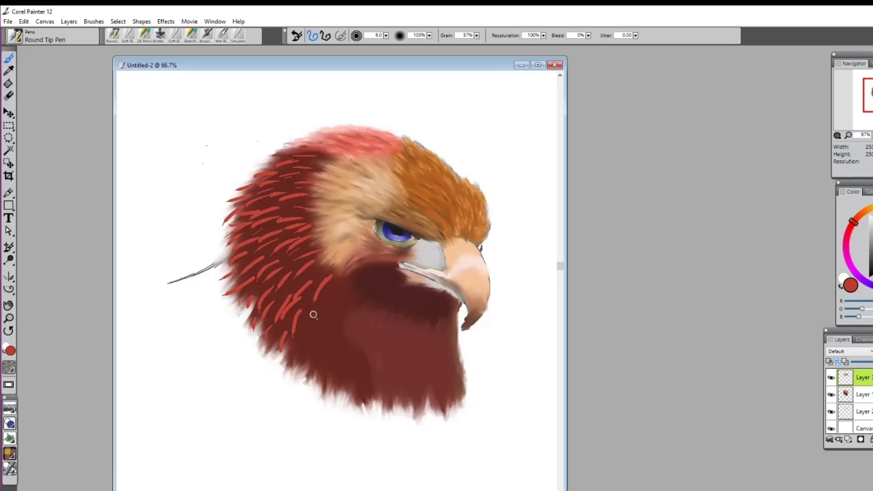
left_click_drag(318, 306, 310, 321)
mouse_move(336, 286)
left_mouse_down()
mouse_move(314, 347)
mouse_move(286, 378)
left_mouse_up()
mouse_move(291, 342)
left_mouse_down()
mouse_move(283, 364)
mouse_move(330, 394)
left_mouse_up()
left_click_drag(331, 322, 317, 342)
mouse_move(337, 304)
left_mouse_down()
mouse_move(321, 322)
mouse_move(339, 296)
mouse_move(342, 331)
left_mouse_up()
mouse_move(340, 286)
left_mouse_down()
mouse_move(351, 388)
mouse_move(348, 378)
mouse_move(339, 388)
mouse_move(353, 394)
mouse_move(362, 360)
mouse_move(350, 305)
mouse_move(366, 399)
left_mouse_up()
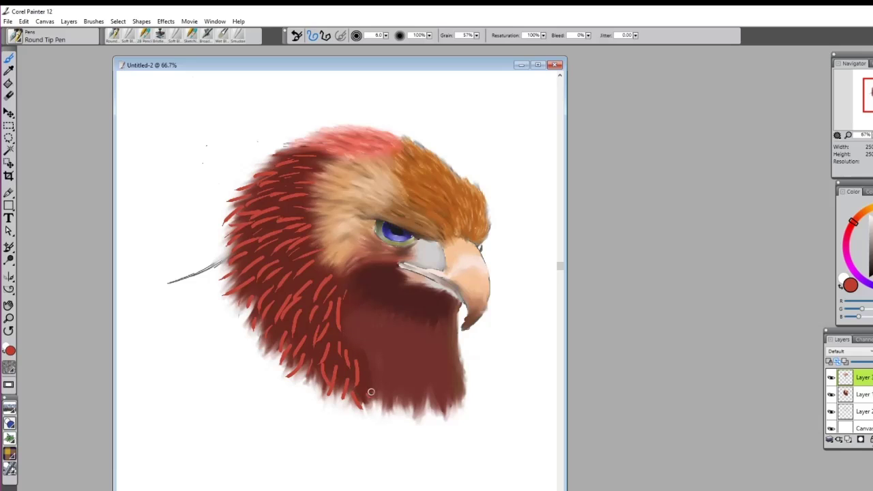
Step: Blend the red feather strokes across the back of the head and neck with the Soft Blender Stump, using sizes 3 to 6
left_click(128, 36)
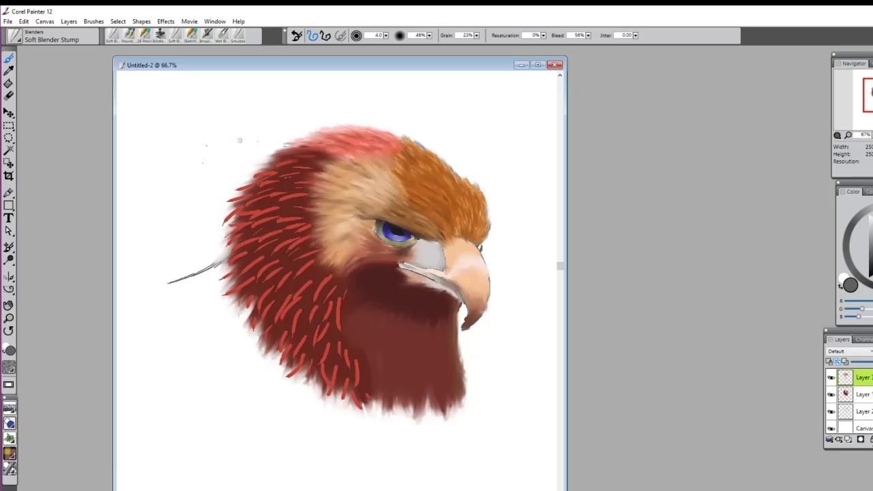
key("bracketright")
key("bracketright")
key("bracketright")
mouse_move(272, 179)
left_mouse_down()
mouse_move(253, 190)
mouse_move(307, 174)
mouse_move(282, 184)
mouse_move(294, 182)
mouse_move(283, 186)
mouse_move(291, 190)
mouse_move(302, 151)
mouse_move(314, 156)
mouse_move(273, 167)
mouse_move(276, 186)
mouse_move(246, 196)
mouse_move(265, 197)
left_mouse_up()
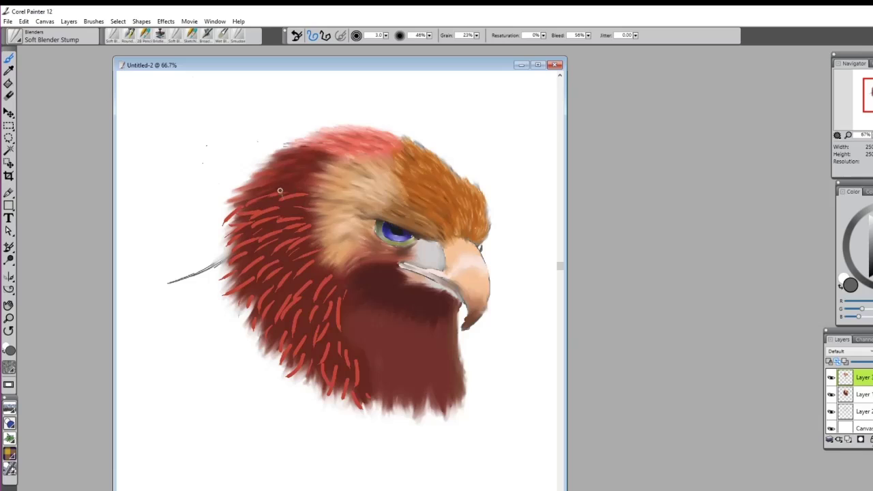
key("]")
key("]")
key("]")
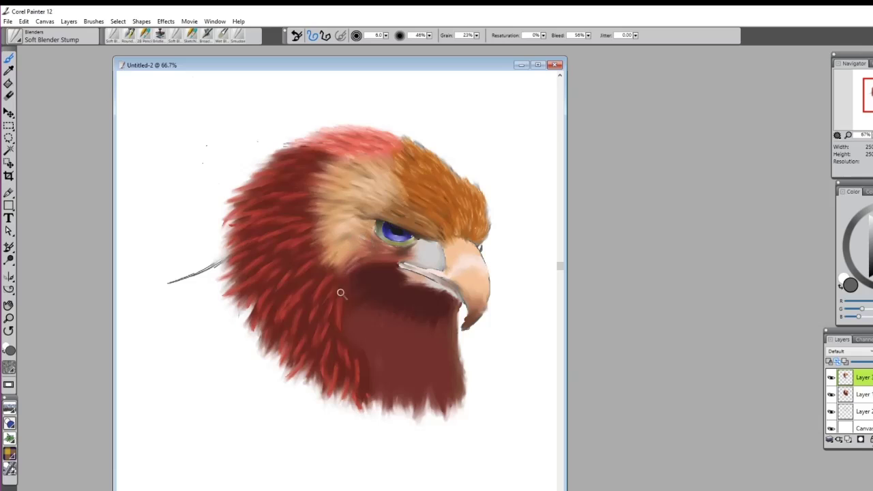
Step: Paint short light pink highlight strokes over the red feathers on the back of the head and neck with the size 6 Round Tip Pen
left_click(129, 33)
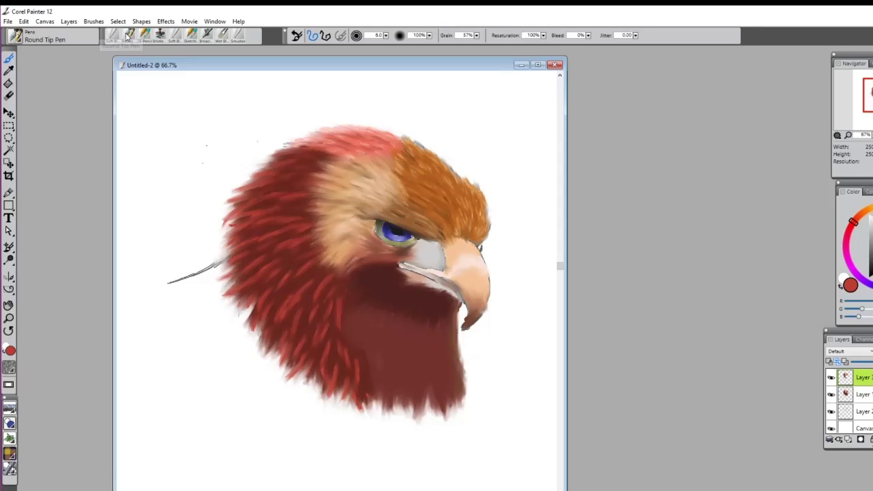
left_click(12, 59)
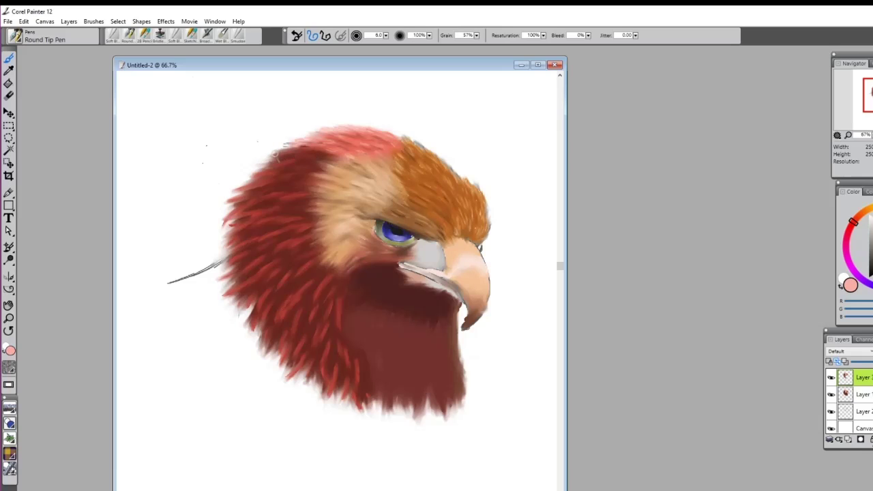
left_click_drag(271, 167, 300, 158)
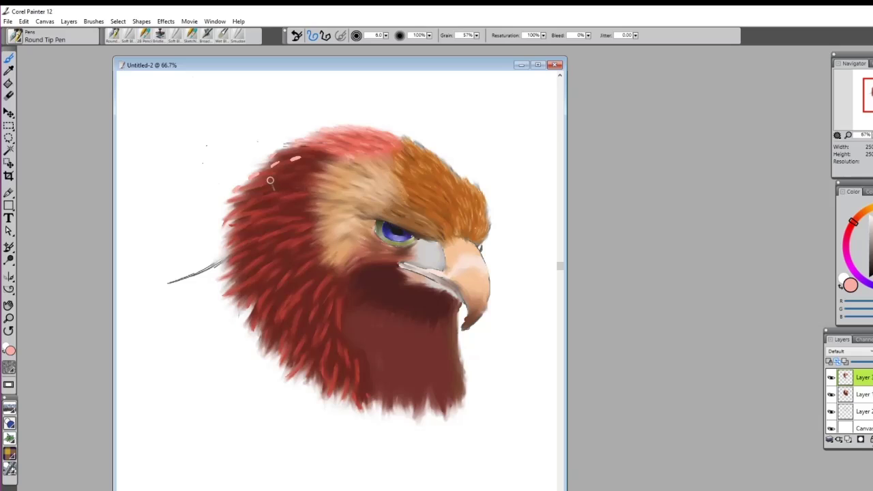
left_click_drag(257, 194, 269, 179)
mouse_move(250, 210)
left_mouse_down()
mouse_move(282, 196)
mouse_move(235, 229)
mouse_move(278, 221)
mouse_move(268, 249)
mouse_move(296, 244)
left_mouse_up()
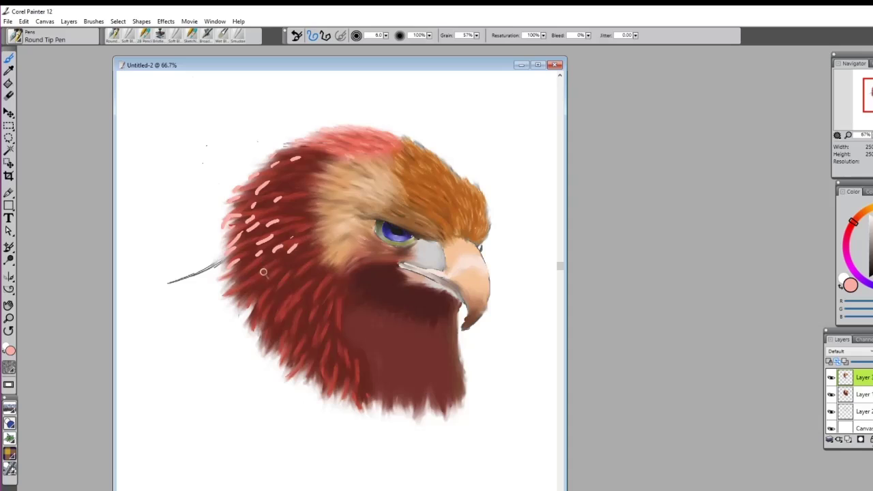
mouse_move(254, 277)
left_mouse_down()
mouse_move(267, 270)
mouse_move(220, 279)
mouse_move(224, 295)
mouse_move(265, 282)
mouse_move(245, 307)
mouse_move(255, 319)
left_mouse_up()
left_click_drag(277, 290, 301, 253)
mouse_move(263, 322)
left_mouse_down()
mouse_move(266, 311)
mouse_move(297, 293)
left_mouse_up()
mouse_move(265, 345)
left_mouse_down()
mouse_move(297, 323)
mouse_move(303, 331)
mouse_move(316, 293)
left_mouse_up()
mouse_move(310, 329)
left_mouse_down()
mouse_move(292, 362)
mouse_move(322, 324)
left_mouse_up()
left_click_drag(317, 353, 320, 340)
left_click_drag(312, 376, 316, 365)
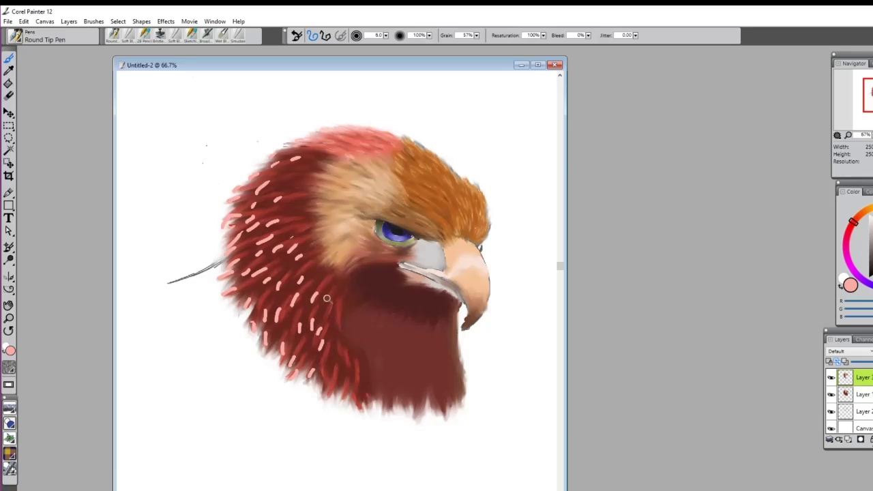
left_click_drag(326, 305, 328, 295)
left_click_drag(339, 334, 340, 322)
mouse_move(318, 366)
left_mouse_down()
mouse_move(326, 354)
mouse_move(334, 370)
mouse_move(344, 348)
mouse_move(353, 359)
left_mouse_up()
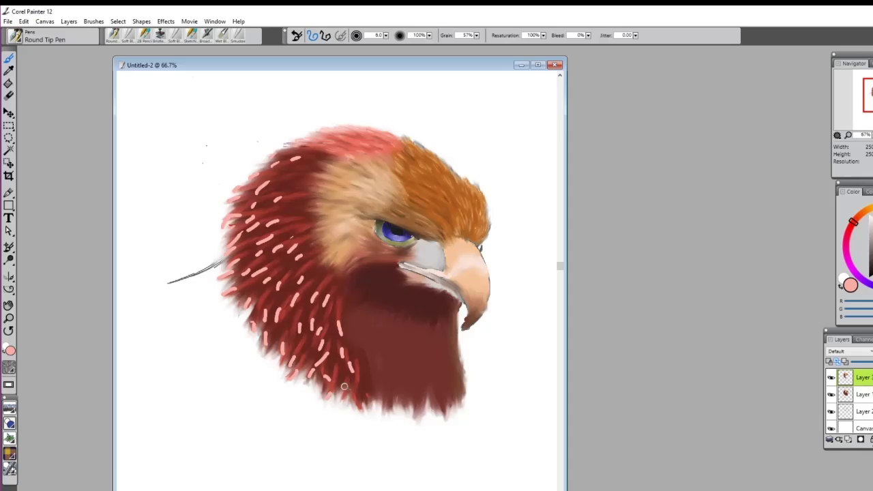
left_click_drag(361, 396, 359, 383)
left_click_drag(287, 187, 303, 179)
left_click_drag(284, 215, 297, 206)
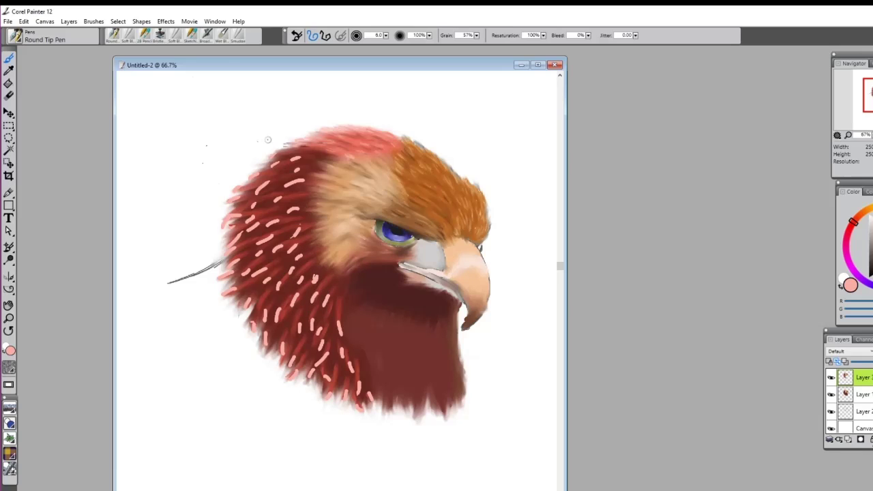
Step: Blend the light pink highlight strokes across the back of the head and neck with the Soft Blender Stump at size 6
left_click(146, 36)
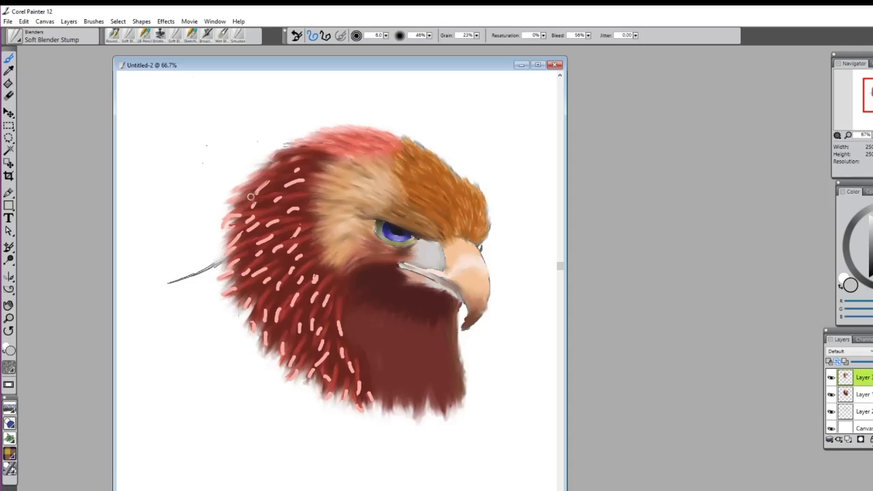
mouse_move(254, 192)
left_mouse_down()
mouse_move(294, 180)
mouse_move(305, 165)
mouse_move(282, 188)
mouse_move(315, 176)
mouse_move(282, 202)
mouse_move(252, 206)
left_mouse_up()
mouse_move(239, 218)
left_mouse_down()
mouse_move(234, 247)
mouse_move(262, 239)
mouse_move(272, 221)
mouse_move(300, 205)
left_mouse_up()
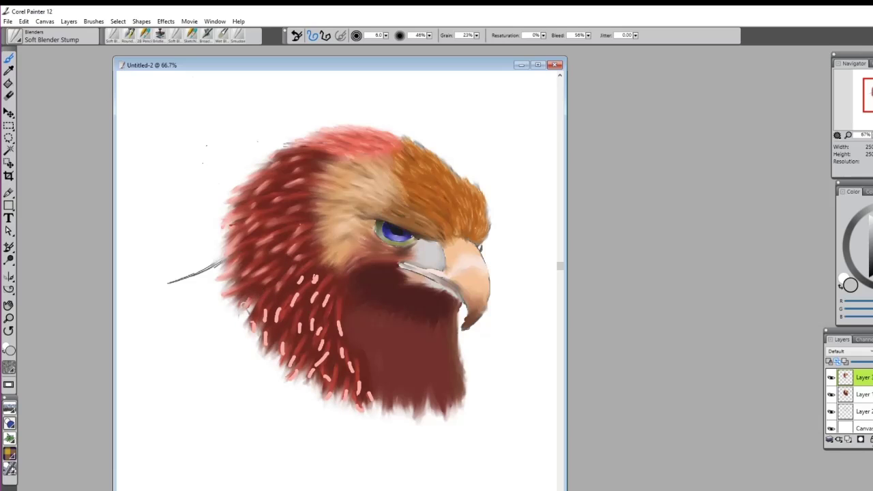
left_click_drag(260, 310, 250, 324)
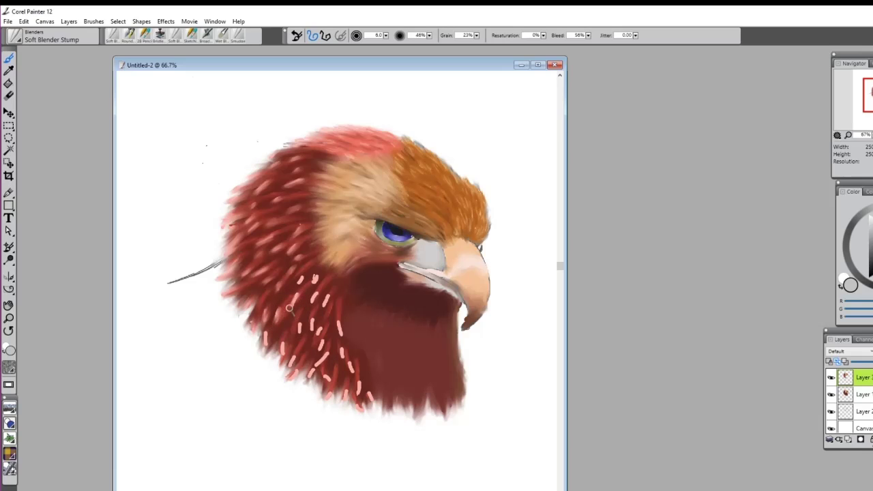
mouse_move(301, 278)
left_mouse_down()
mouse_move(296, 287)
mouse_move(319, 271)
left_mouse_up()
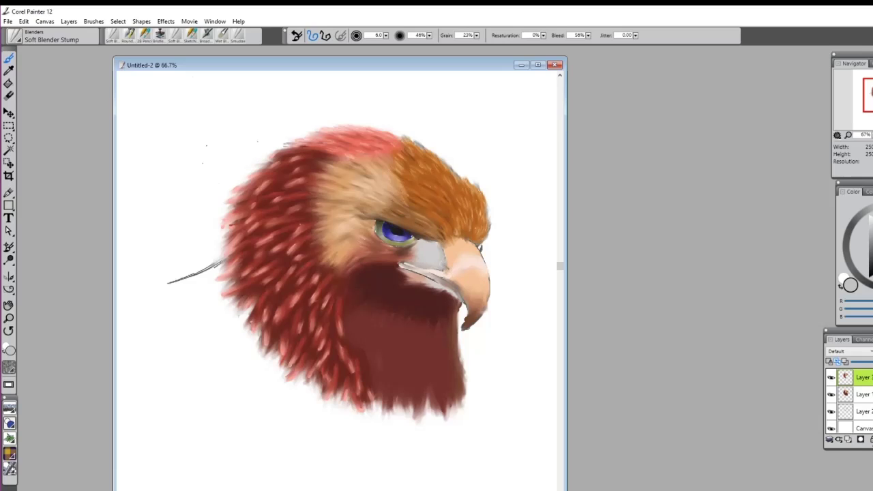
Step: Paint near-black shadow strokes on the throat below the beak with the size 6 Round Tip Pen and blend them with the Soft Blender Stump
left_click(129, 35)
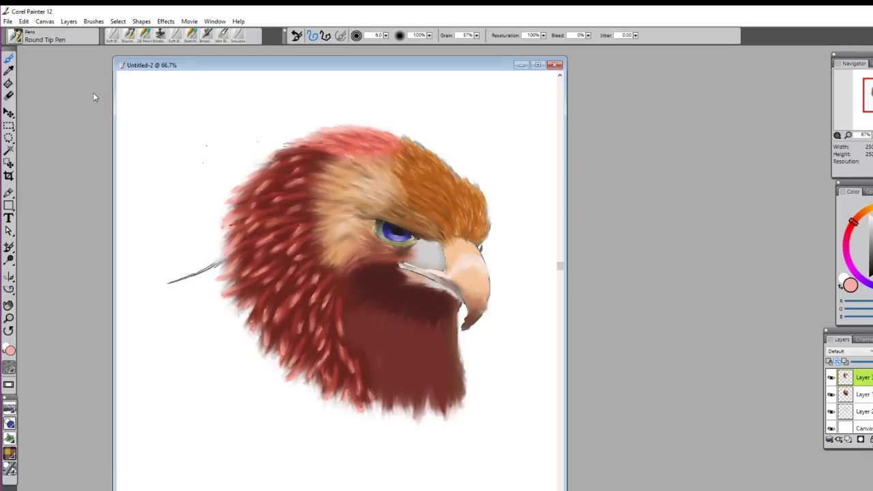
left_click(8, 71)
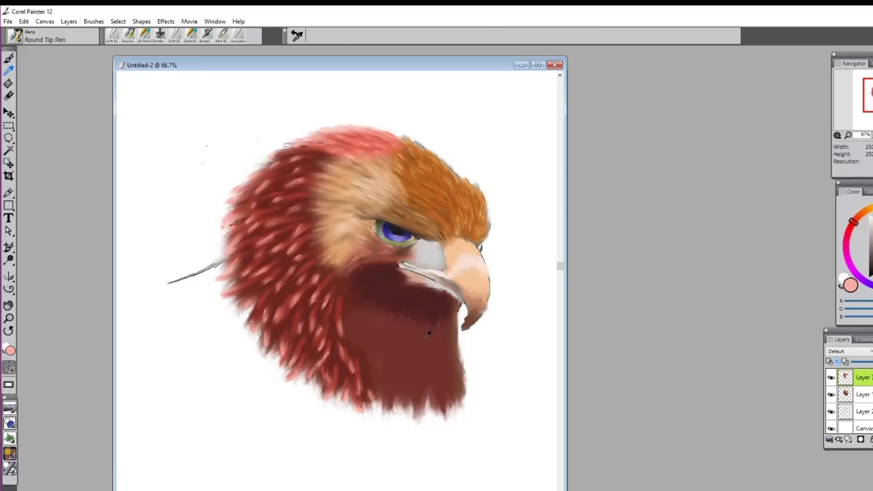
left_click(397, 335)
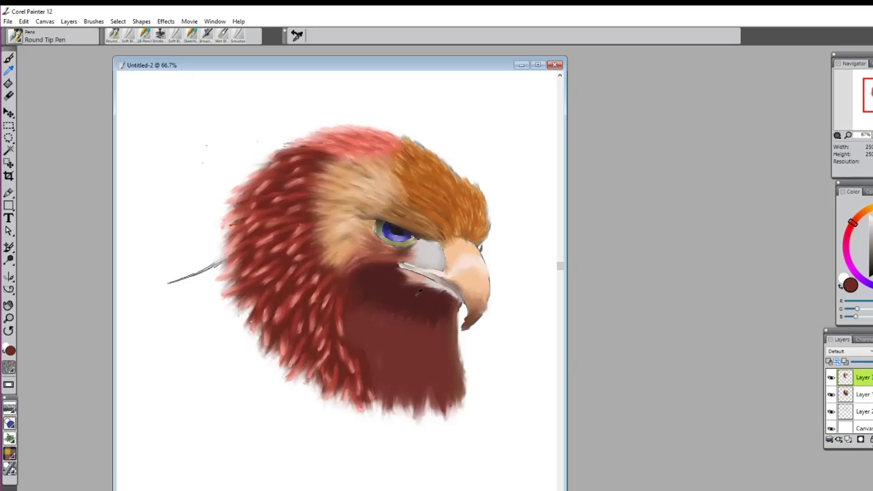
left_click(398, 284)
left_click(8, 59)
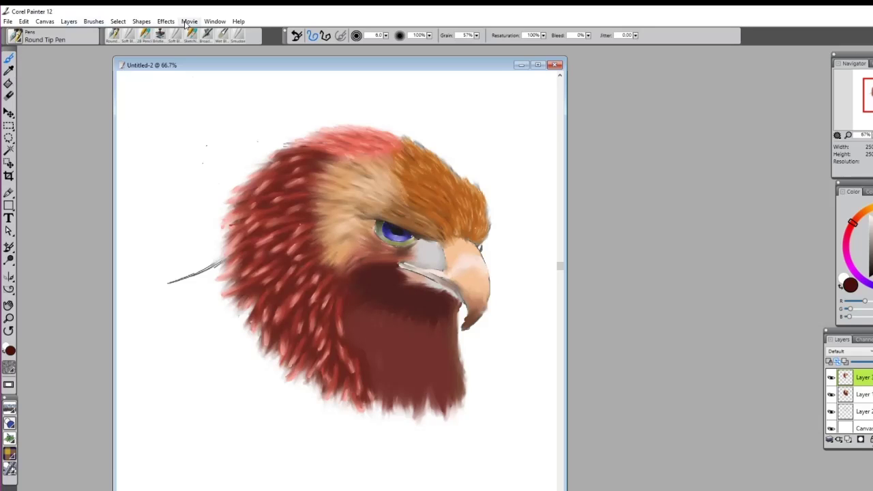
left_click_drag(871, 271, 870, 282)
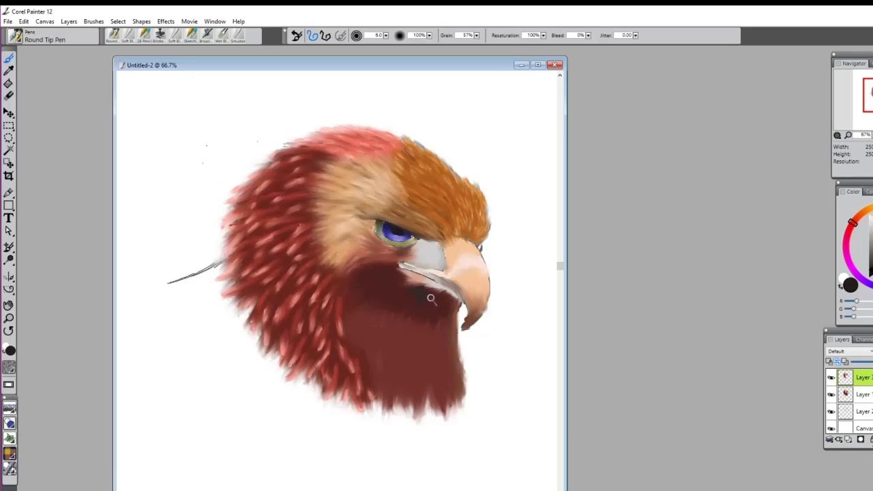
mouse_move(431, 300)
left_mouse_down()
mouse_move(418, 321)
mouse_move(405, 307)
mouse_move(427, 329)
mouse_move(423, 315)
mouse_move(418, 321)
mouse_move(435, 329)
mouse_move(441, 310)
mouse_move(445, 330)
mouse_move(435, 311)
left_mouse_up()
left_click(132, 35)
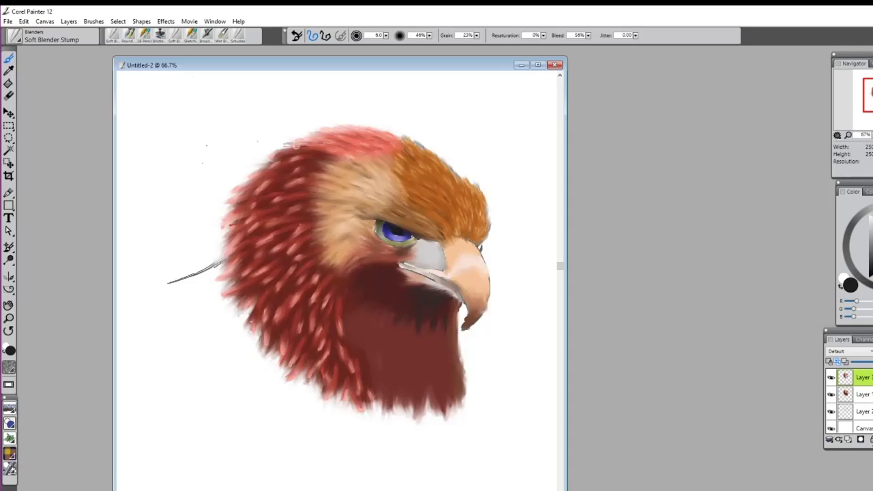
Step: Extend the near-black throat shadow toward the cheek with the Round Tip Pen and soften it with the Soft Blender Stump
left_click(129, 34)
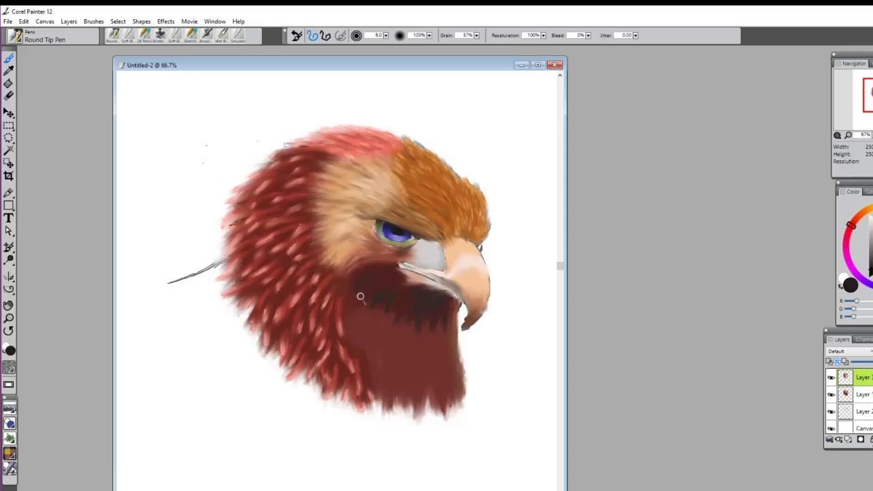
left_click(180, 39)
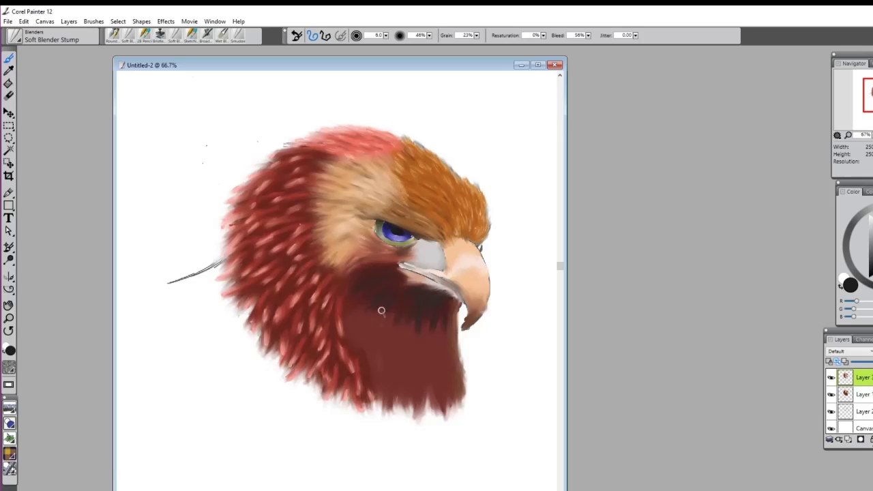
left_click_drag(448, 293, 434, 289)
Step: Sample a red from the painting and paint short feather strokes over the brown throat with the size 6 Round Tip Pen
left_click(127, 37)
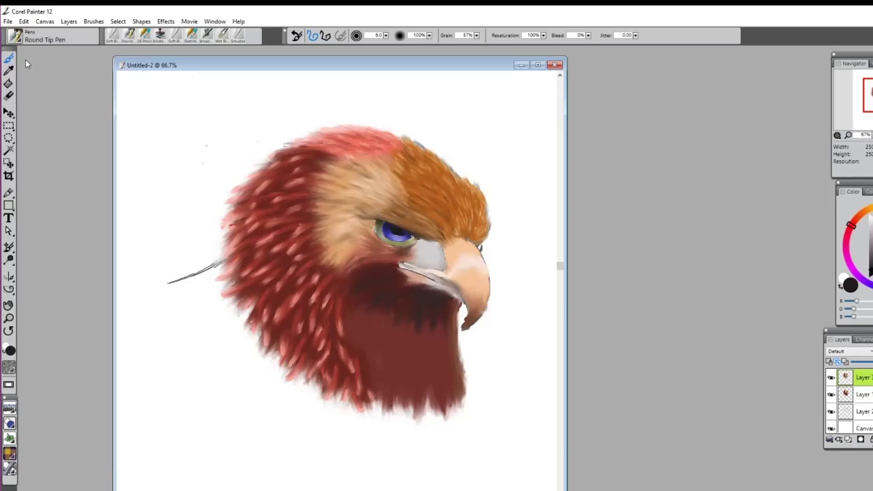
left_click(414, 355, "alt")
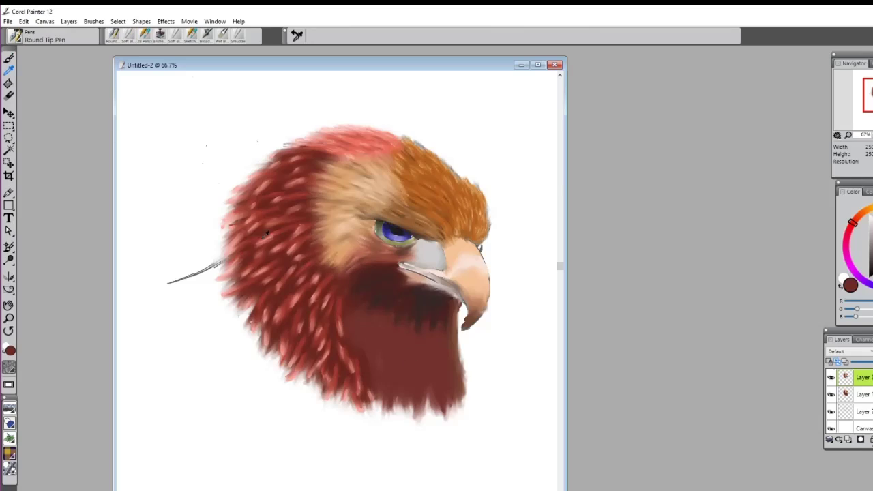
left_click(9, 59)
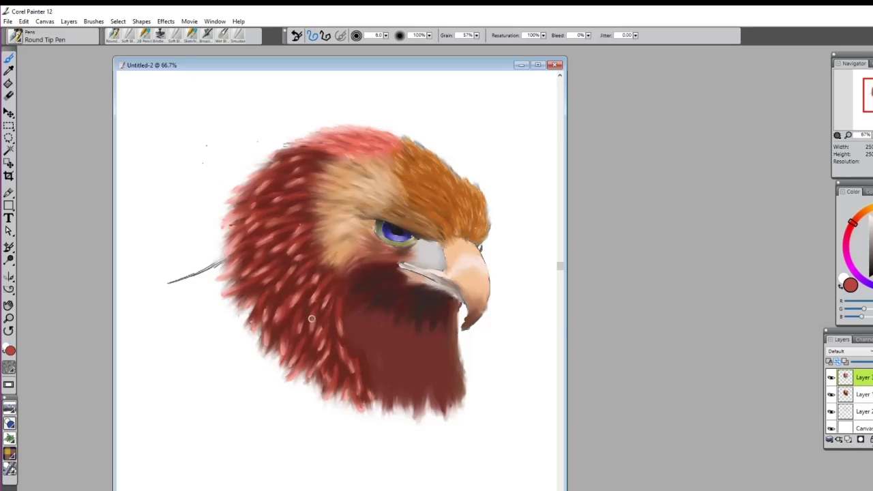
mouse_move(355, 322)
left_mouse_down()
mouse_move(353, 335)
mouse_move(378, 351)
left_mouse_up()
mouse_move(404, 356)
left_mouse_down()
mouse_move(419, 383)
mouse_move(455, 402)
left_mouse_up()
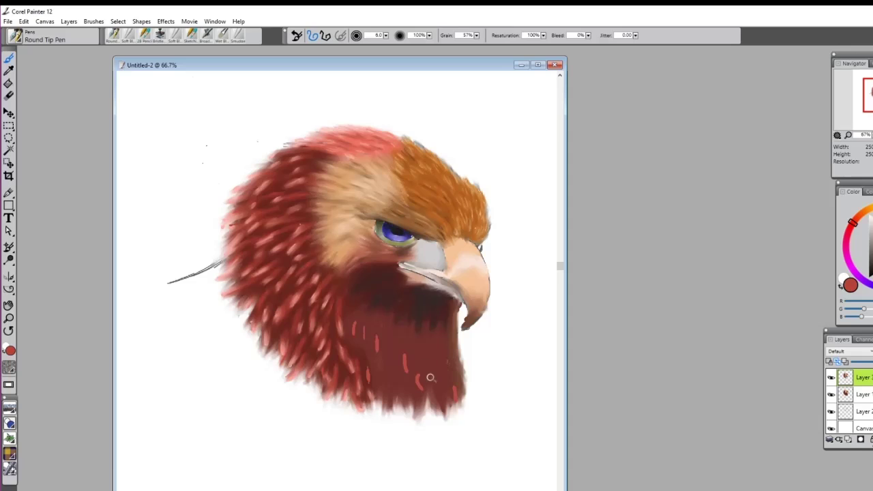
left_click_drag(428, 360, 432, 376)
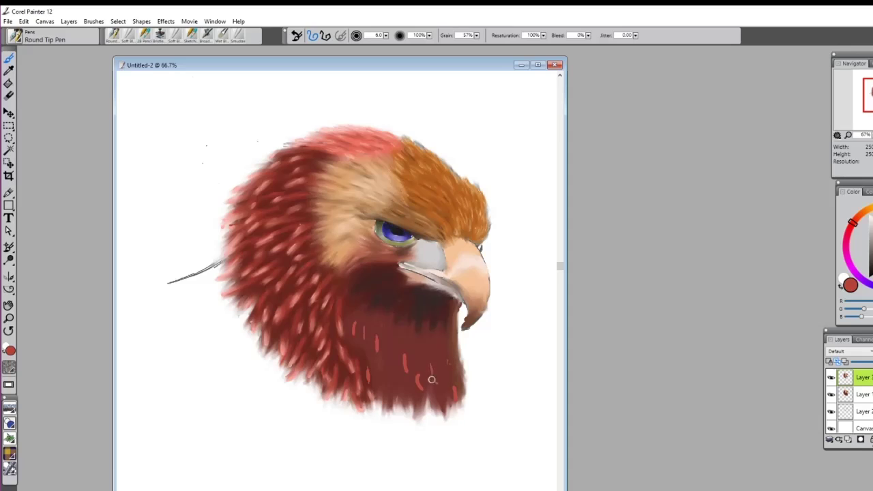
Step: Sample brown from the throat's front edge and paint brown Round Tip Pen strokes along that edge and the lower feather tips
left_click(128, 34)
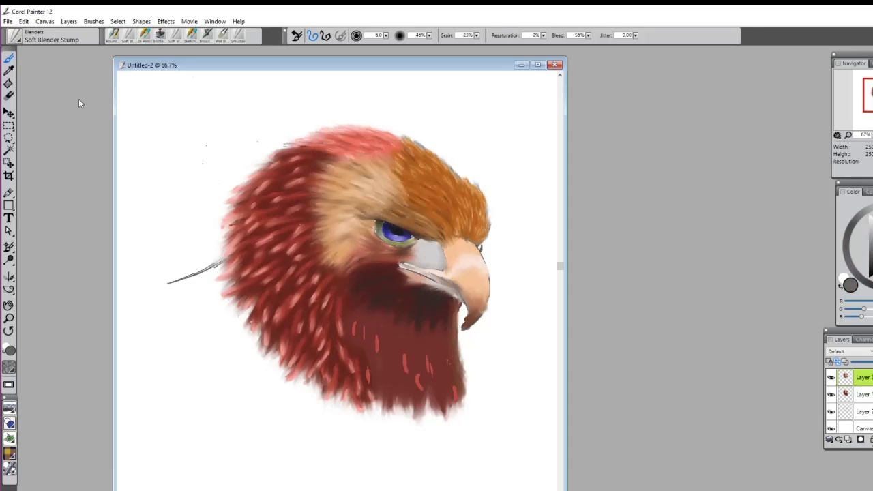
left_click(9, 70)
left_click(113, 35)
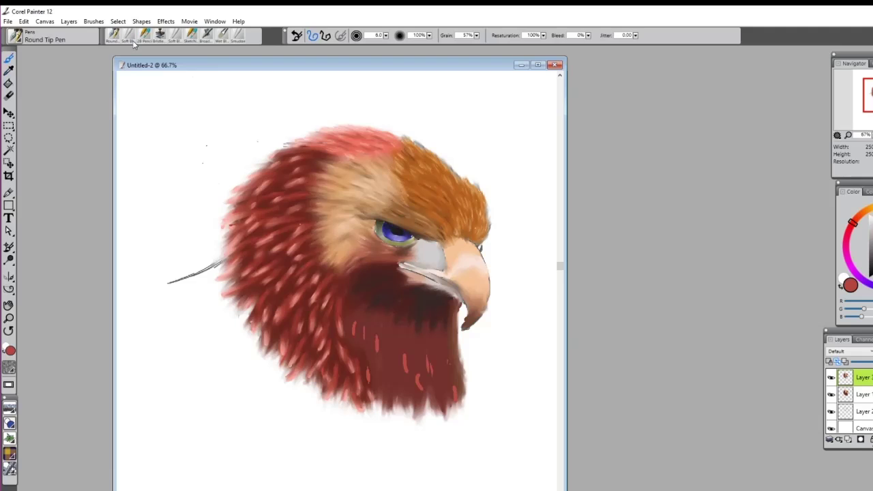
left_click(9, 71)
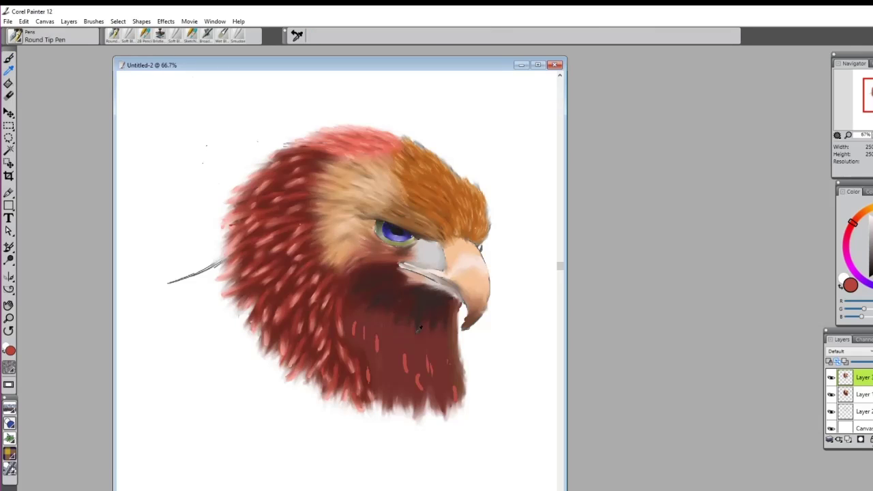
left_click(460, 340)
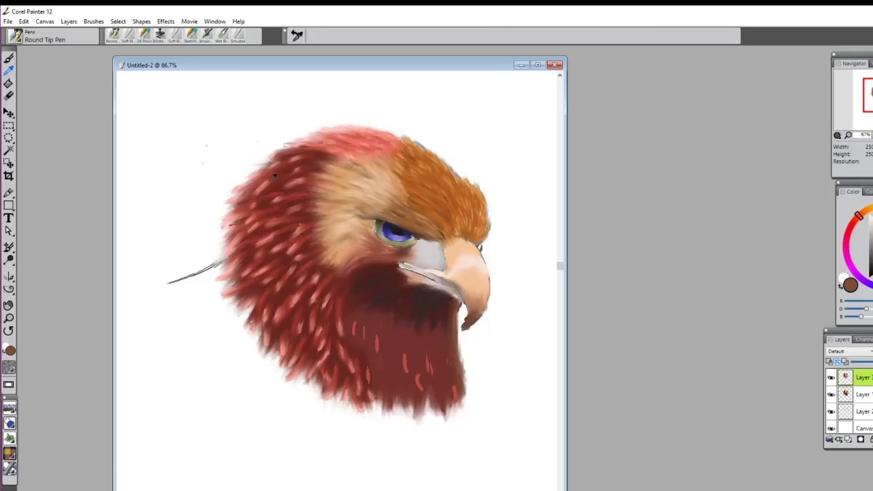
left_click(9, 60)
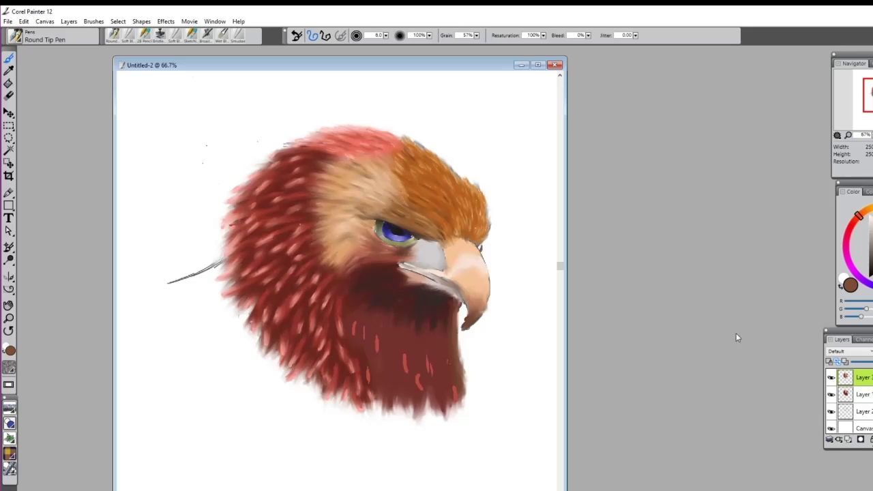
left_click_drag(872, 257, 872, 264)
left_click_drag(450, 331, 463, 373)
mouse_move(445, 404)
left_mouse_down()
mouse_move(432, 397)
mouse_move(430, 413)
mouse_move(442, 383)
mouse_move(425, 403)
mouse_move(430, 390)
left_mouse_up()
Step: Lighten the brown to a pale peach and add small highlight strokes along the front edge of the throat
left_click(871, 247)
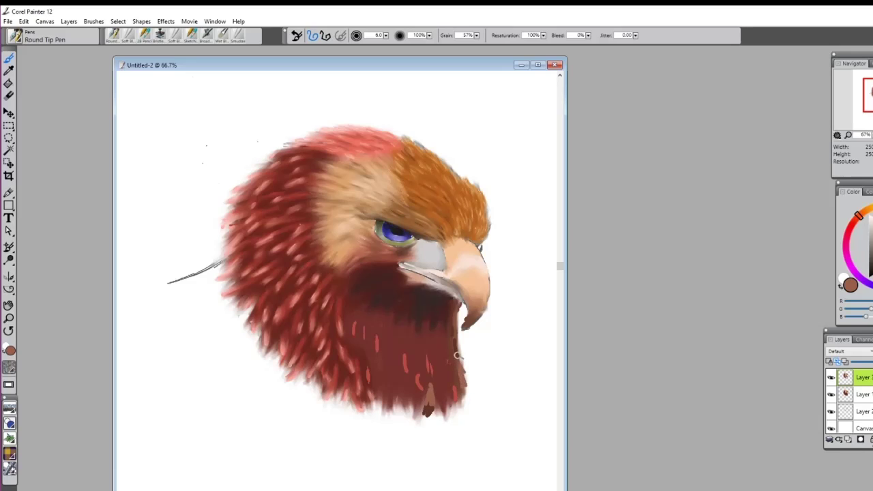
left_click(865, 247)
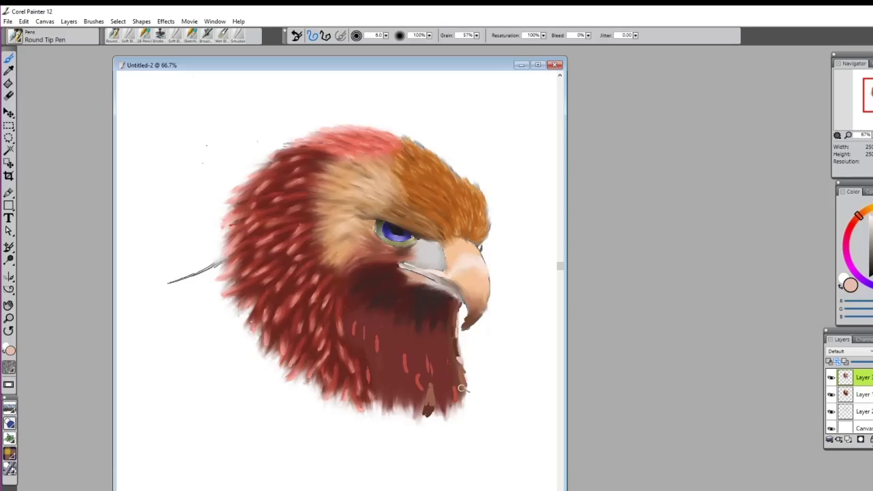
left_click_drag(460, 380, 458, 393)
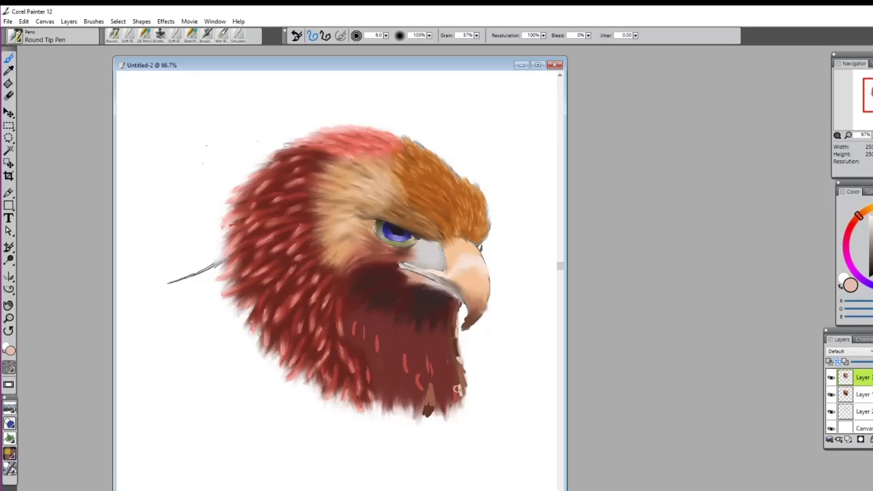
Step: Blend the red, brown and peach strokes on the throat with the Soft Blender Stump at size 6
left_click(128, 35)
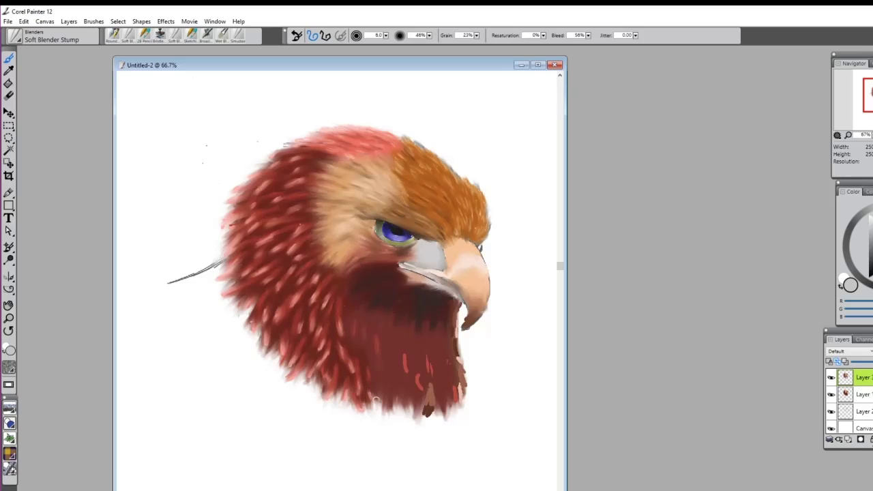
left_click_drag(402, 349, 395, 348)
mouse_move(426, 377)
left_mouse_down()
mouse_move(430, 409)
mouse_move(429, 397)
left_mouse_up()
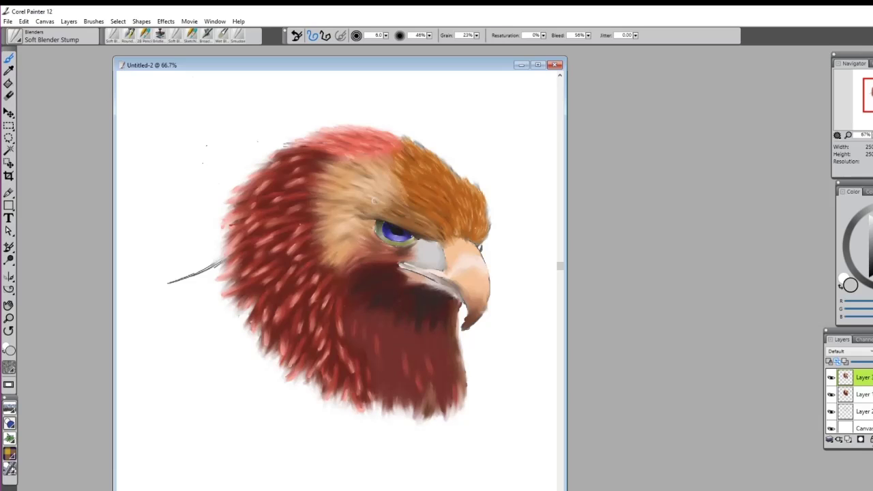
Step: Add short light pink Round Tip Pen highlights over the throat's red feathers and blend them with the Soft Blender Stump
left_click(127, 35)
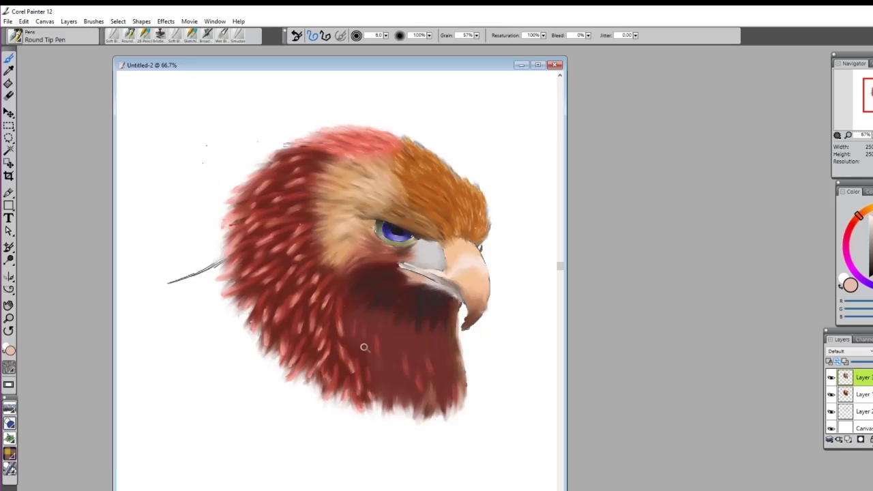
left_click(853, 225)
left_click_drag(352, 332, 354, 337)
mouse_move(363, 340)
left_mouse_down()
mouse_move(426, 394)
mouse_move(435, 377)
left_mouse_up()
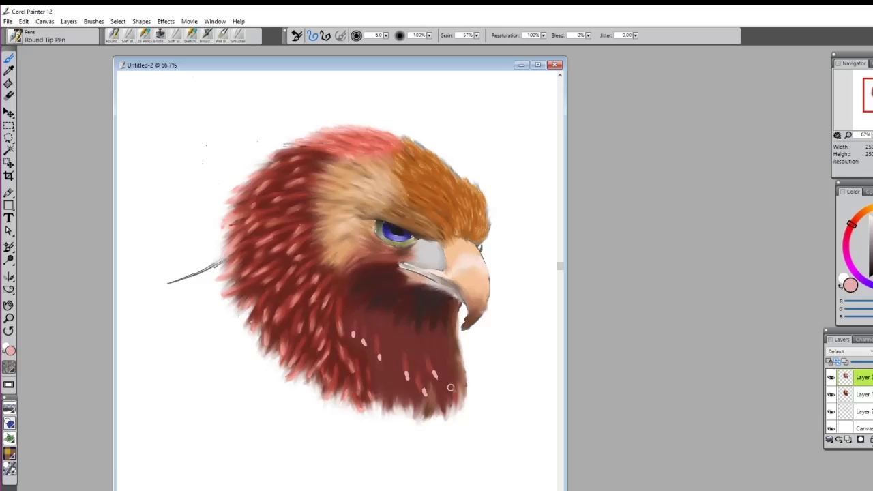
left_click(128, 37)
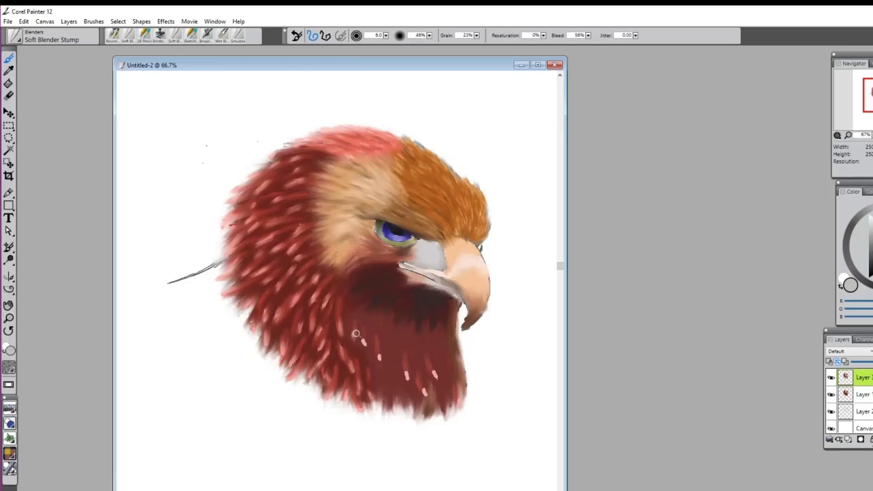
mouse_move(356, 334)
left_mouse_down()
mouse_move(376, 342)
mouse_move(378, 354)
mouse_move(412, 373)
mouse_move(412, 392)
mouse_move(401, 396)
mouse_move(406, 369)
mouse_move(425, 396)
mouse_move(429, 362)
mouse_move(436, 384)
left_mouse_up()
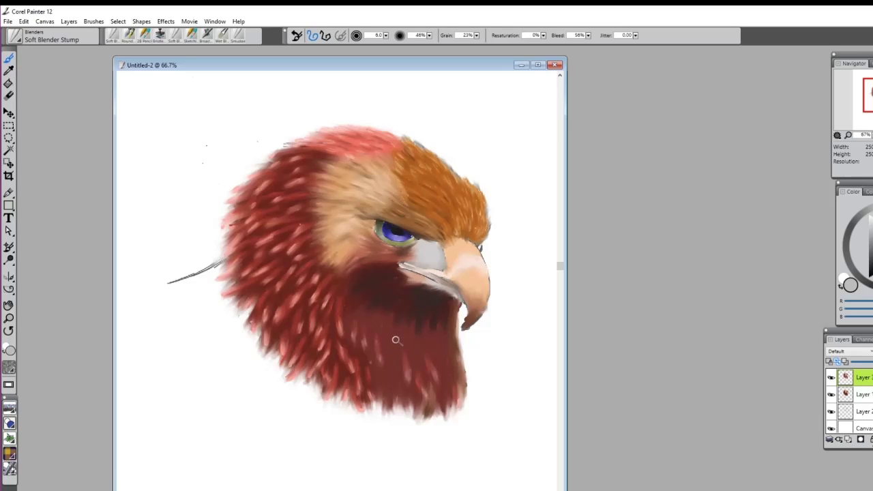
Step: Sample pale peach from the beak, add Round Tip Pen highlights to the beak, and blend them with the Soft Blender Stump
left_click(128, 37)
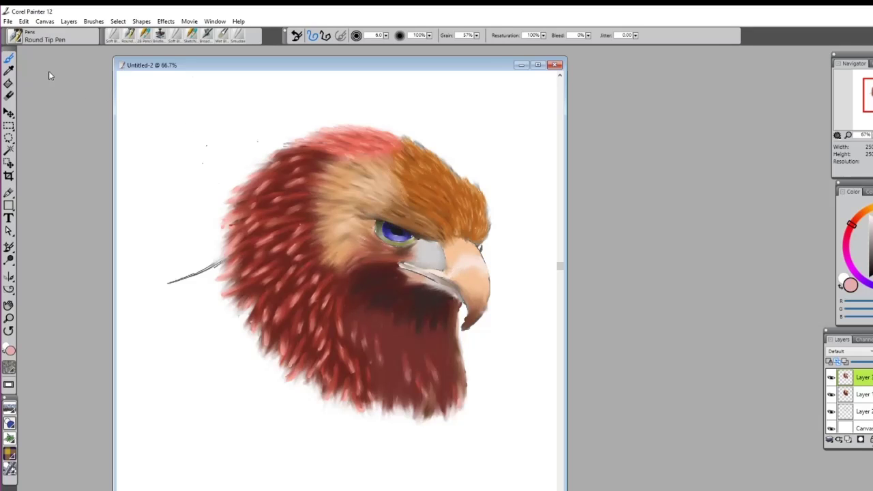
left_click(9, 70)
left_click(471, 256)
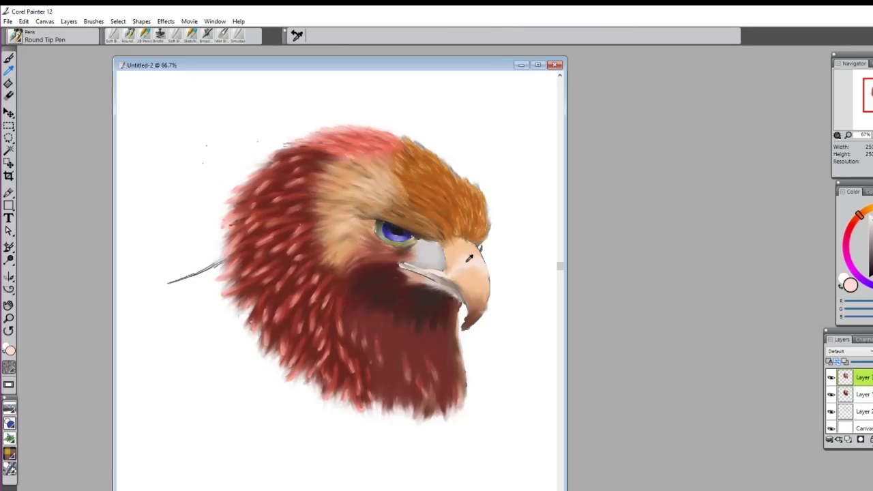
left_click(9, 59)
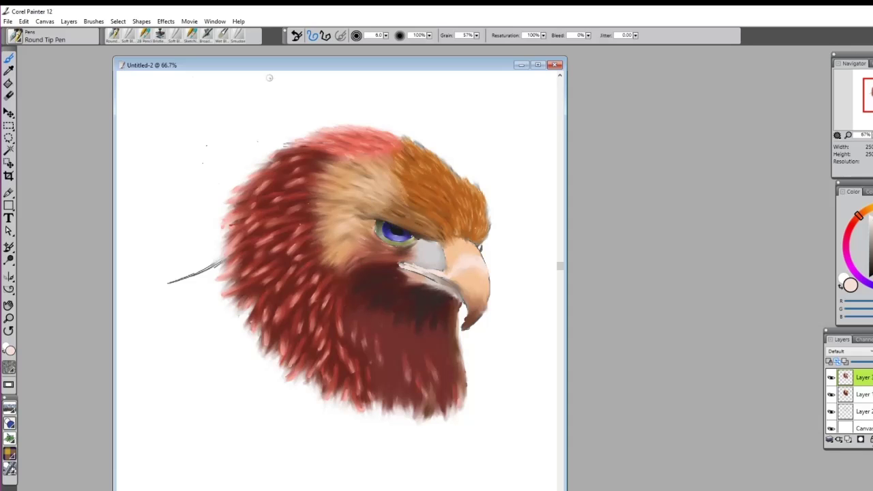
left_click(129, 34)
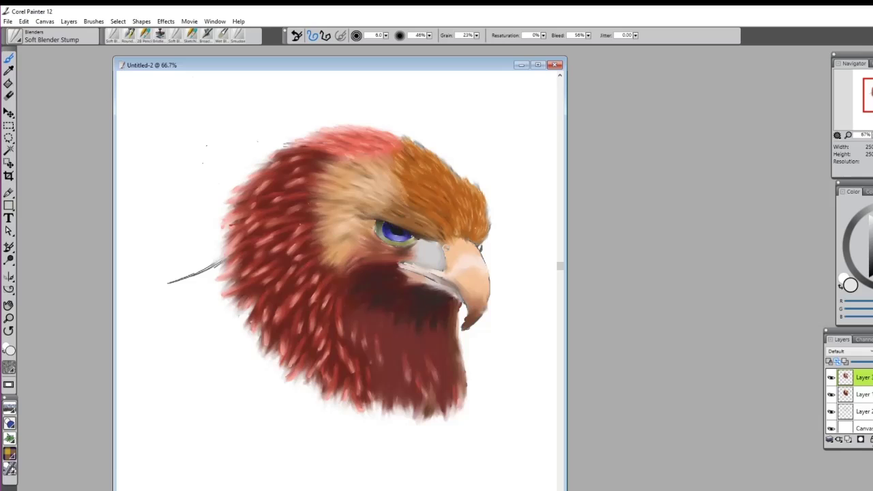
Step: Erase stray paint between the beak's hooked tip and the throat with the Eraser at size 4
key("n")
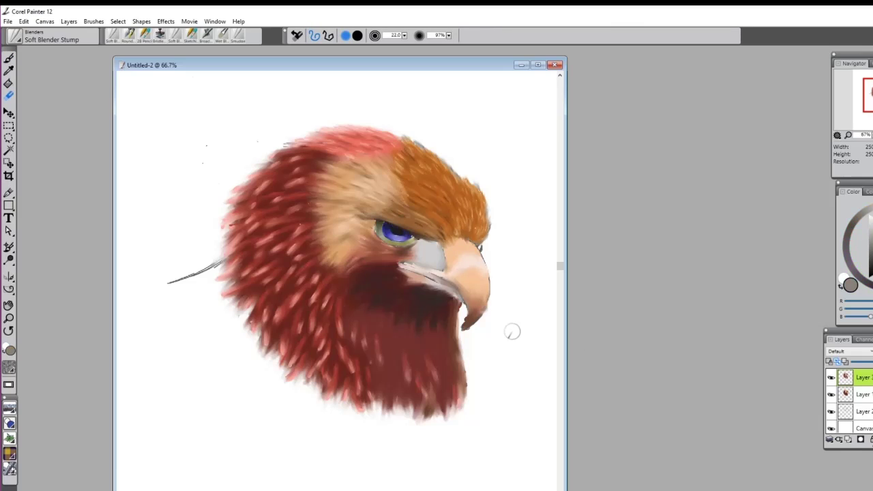
key("[")
left_click(461, 320, "alt")
left_click_drag(460, 316, 465, 327)
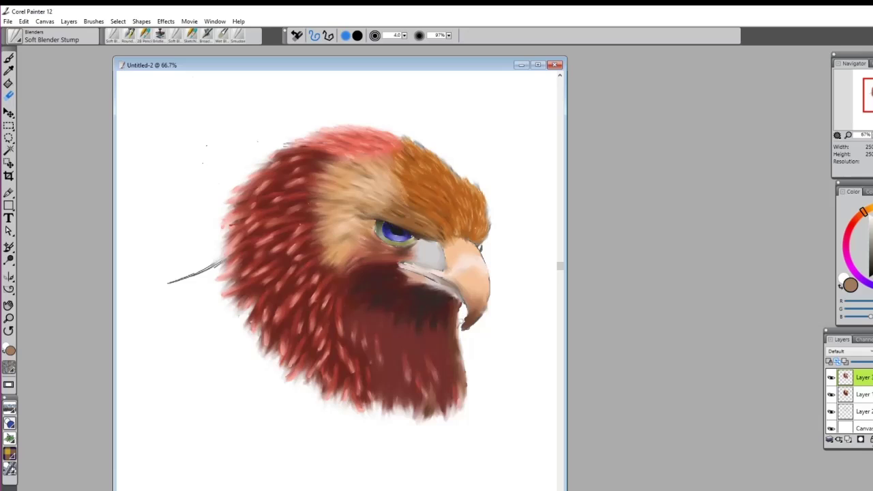
Step: Clean up the beak tip's inner and front edges with the Eraser on the layer directly below
left_click(865, 394)
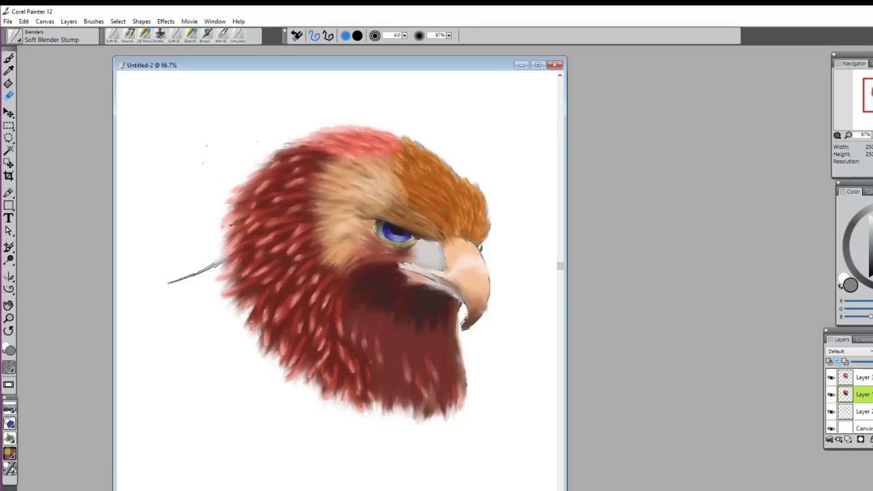
left_click(464, 318, "alt")
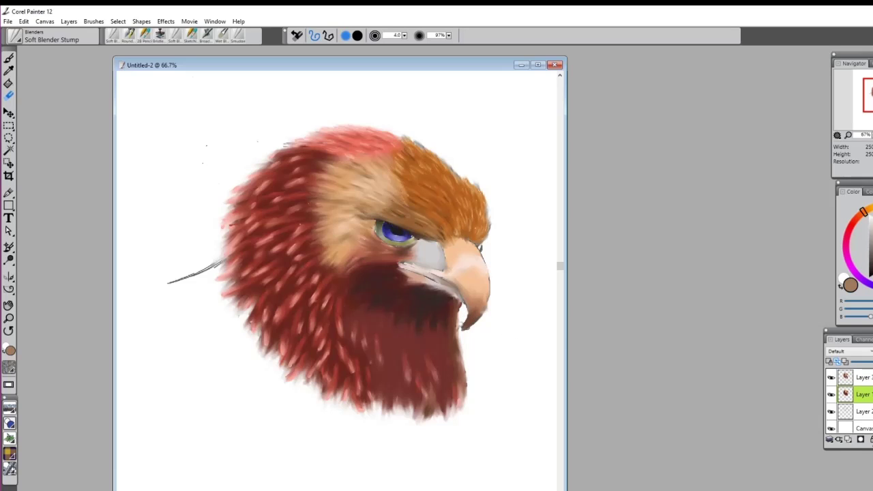
left_click(462, 324, "alt")
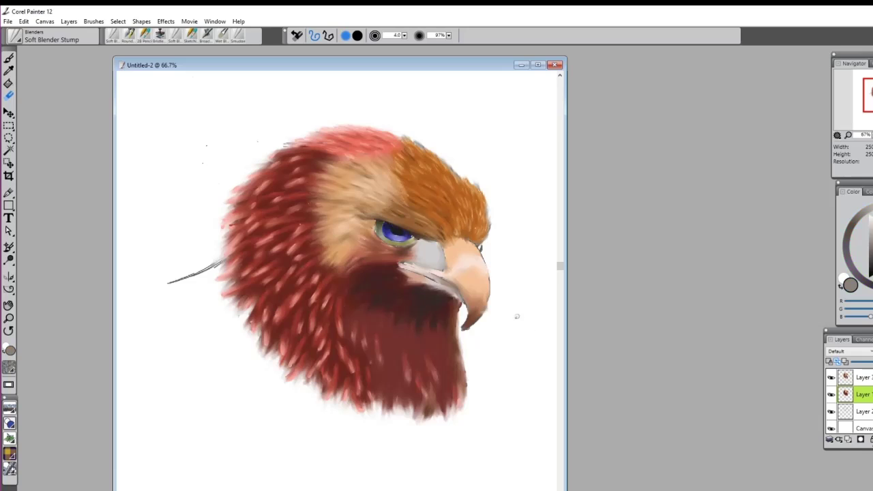
left_click(486, 313, "alt")
left_click(489, 302, "alt")
key("b")
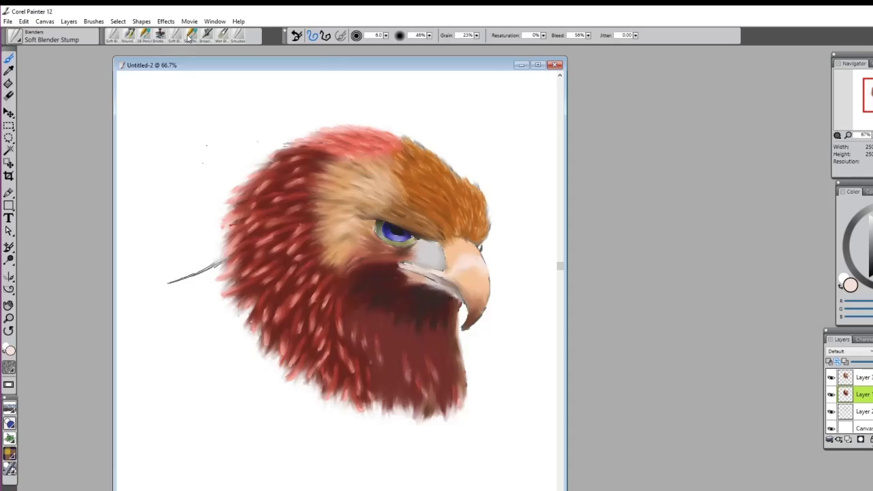
Step: Paint a small black Round Tip Pen spot at the beak's upper front edge on the top layer
left_click(128, 35)
left_click(866, 378)
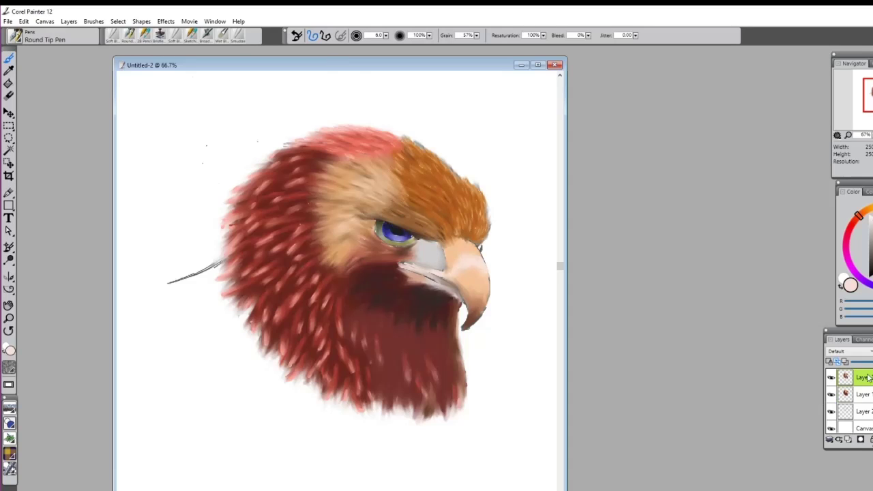
left_click_drag(871, 272, 833, 296)
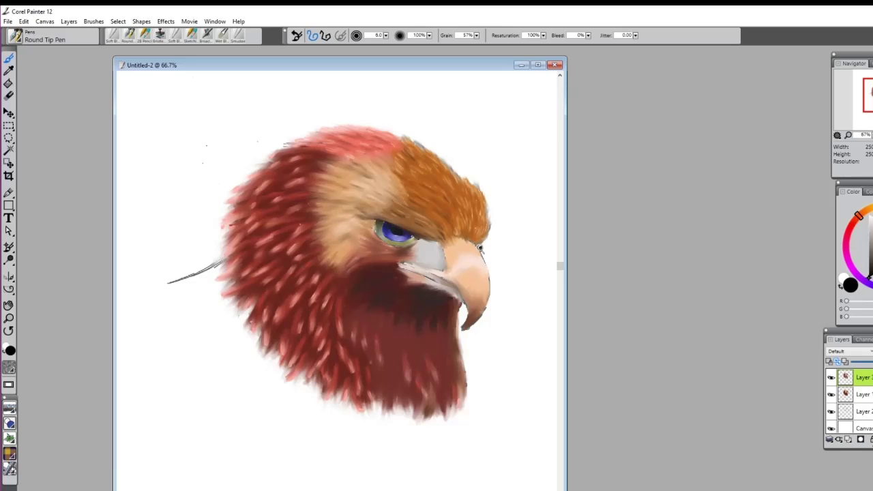
left_click(480, 247)
Step: Sample the throat's dark feather colour, brighten it to red, and paint short Round Tip Pen feather strokes across the throat
left_click(9, 71)
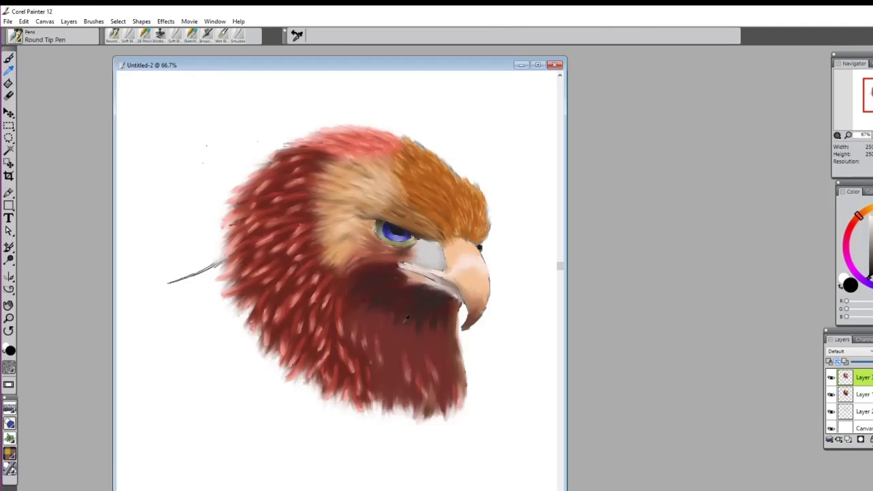
left_click(375, 298)
left_click(9, 58)
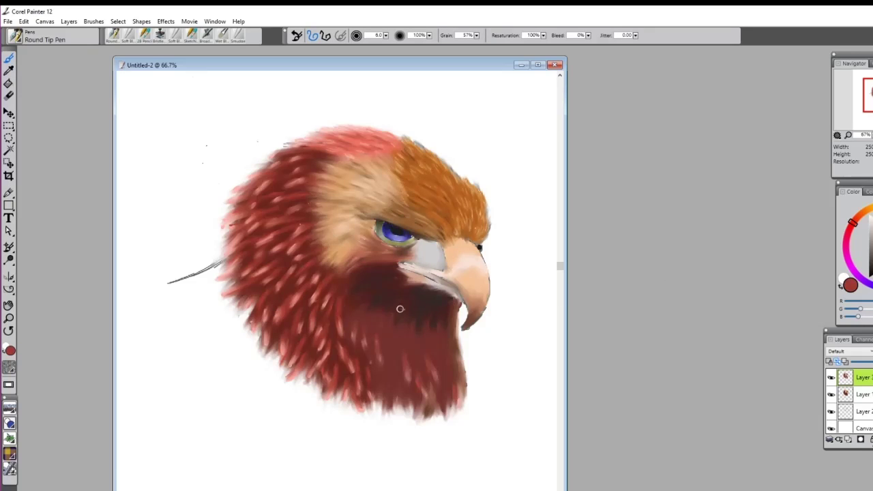
mouse_move(386, 327)
left_mouse_down()
mouse_move(412, 330)
mouse_move(406, 342)
mouse_move(424, 329)
mouse_move(436, 352)
mouse_move(438, 334)
mouse_move(450, 357)
left_mouse_up()
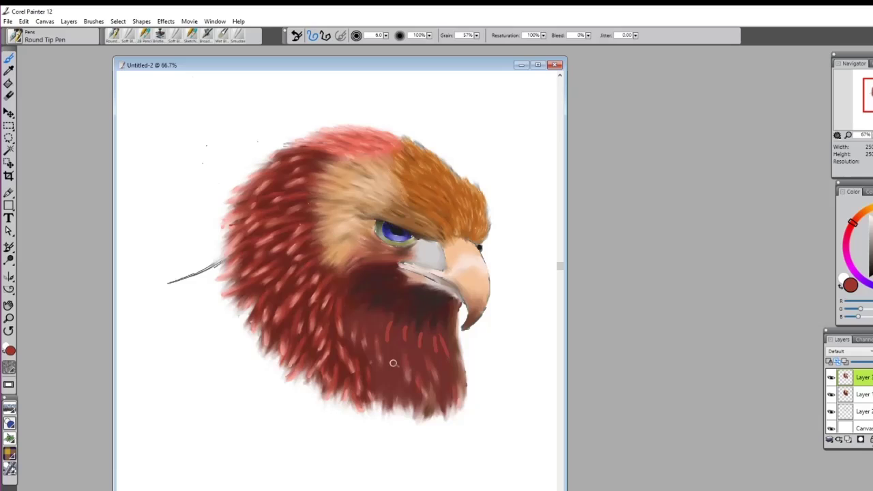
left_click_drag(394, 367, 385, 388)
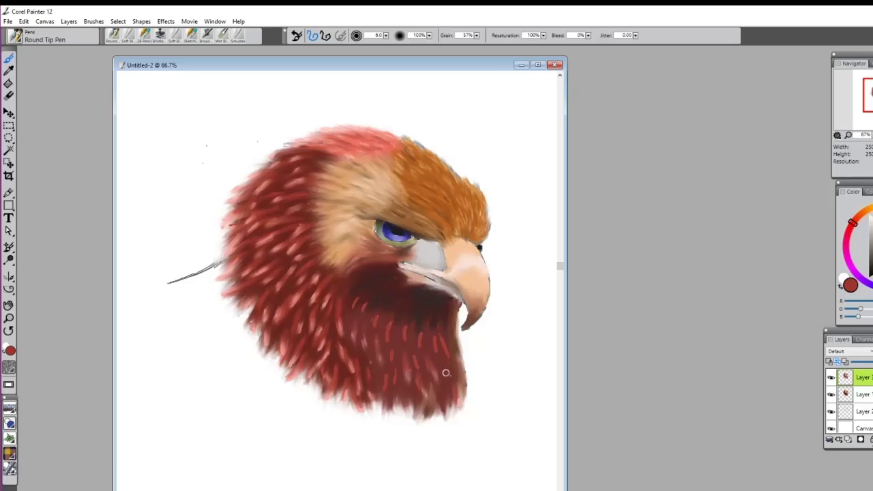
Step: Blend the red throat strokes with the Soft Blender Stump, increasing its size to 7
left_click(128, 36)
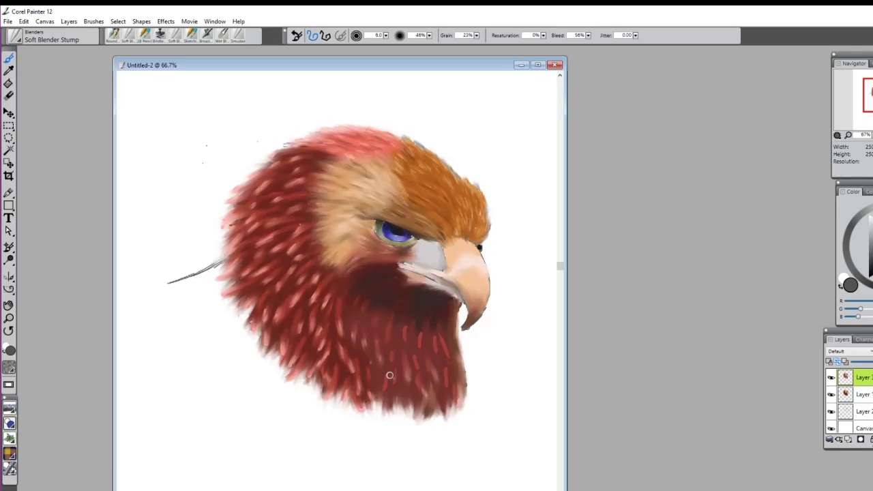
left_click_drag(404, 339, 396, 336)
key("]")
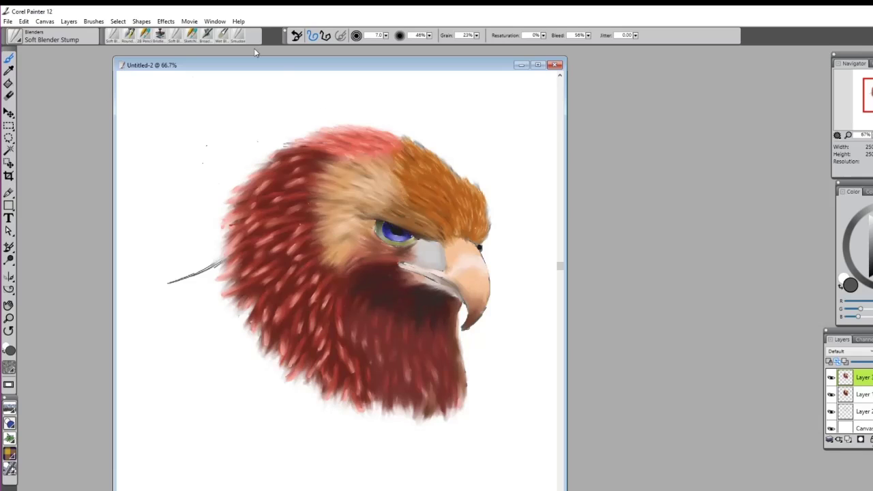
Step: Paint a small near-black nostril on the upper beak with the Round Tip Pen at size 1 and soften it with the Soft Blender Stump
left_click(130, 38)
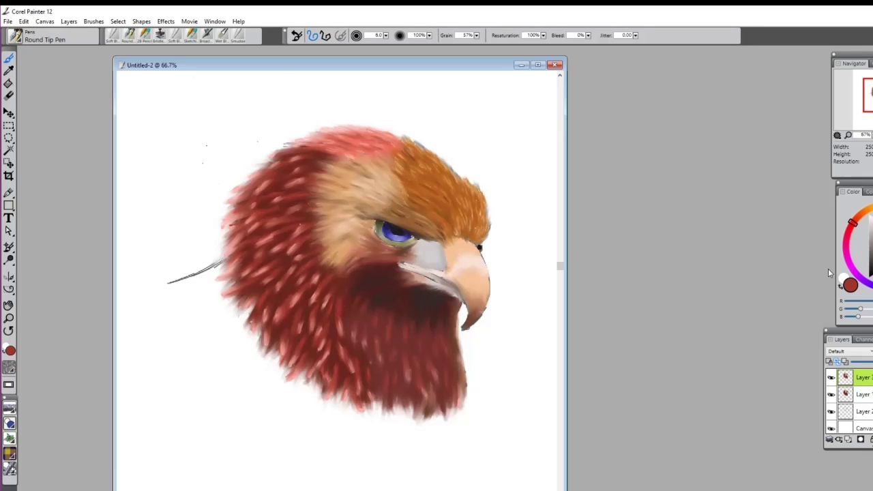
left_click(870, 273)
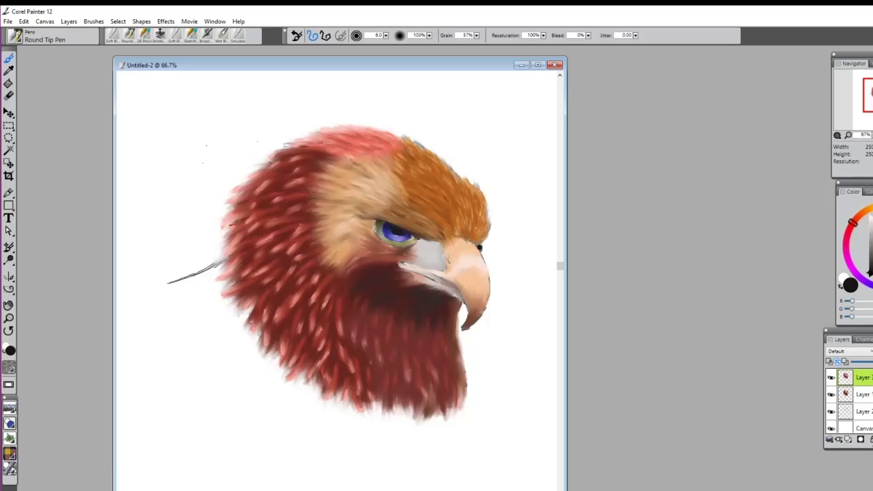
key("[")
left_click(128, 35)
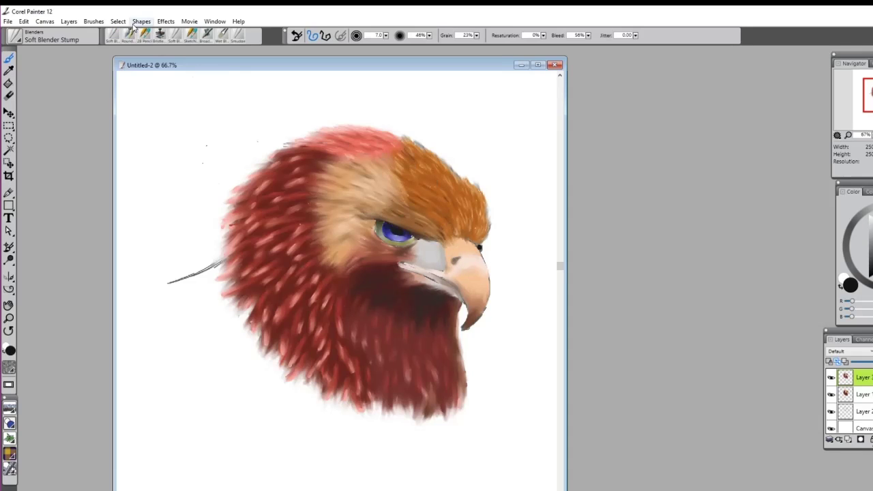
Step: Darken the nostril's centre with the Round Tip Pen and blend it with the Soft Blender Stump at size 3
left_click(114, 36)
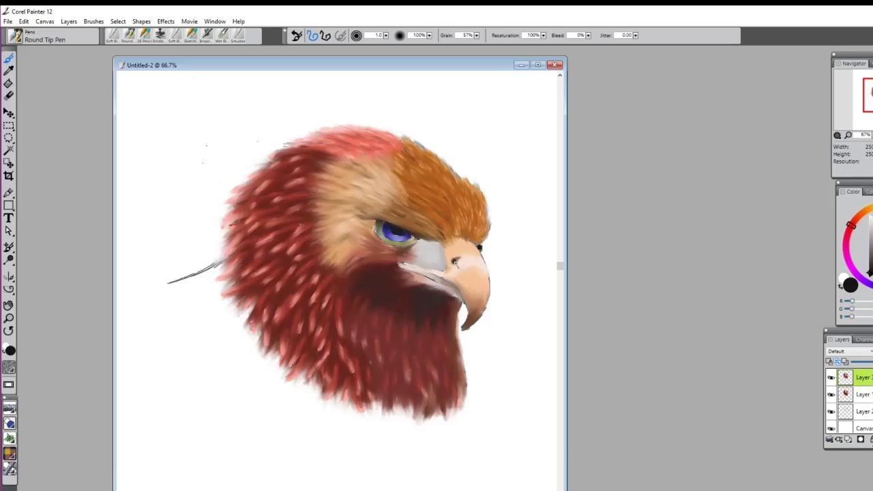
left_click(113, 35)
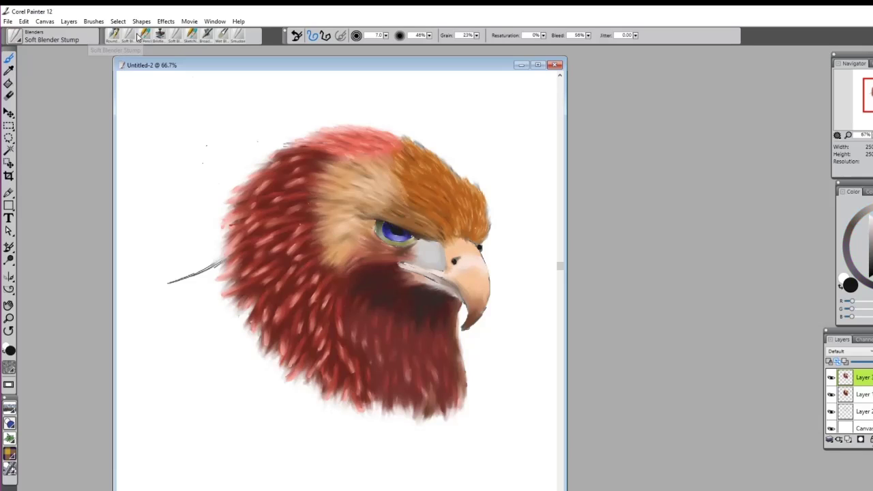
key("[")
key("[")
key("[")
key("[")
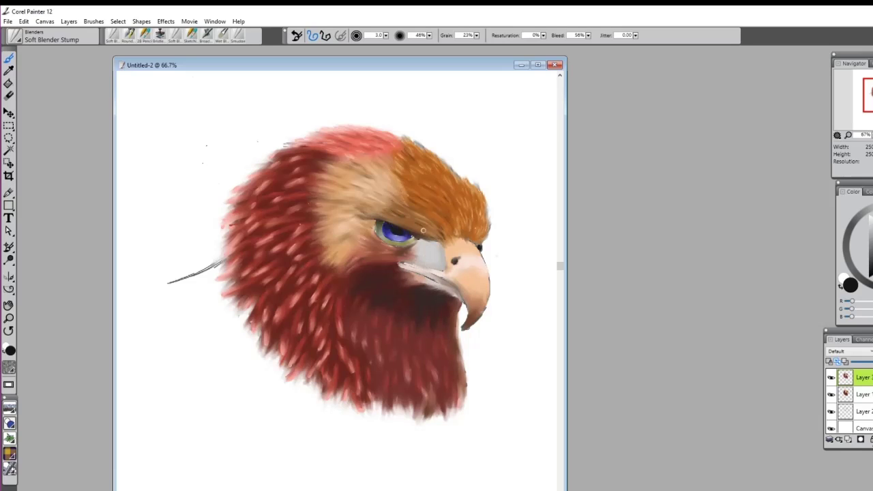
Step: Add fine near-black pen marks to the grey patch between eye and beak and blend them with the Soft Blender Stump
left_click(128, 35)
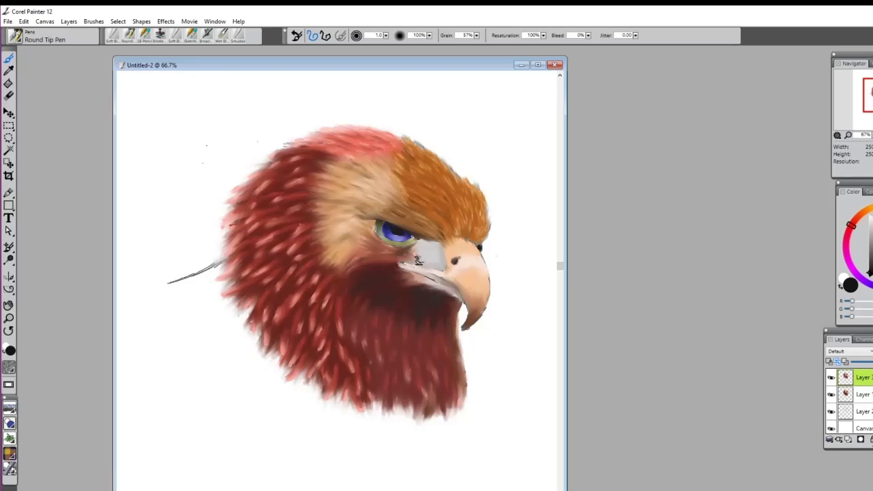
left_click(113, 35)
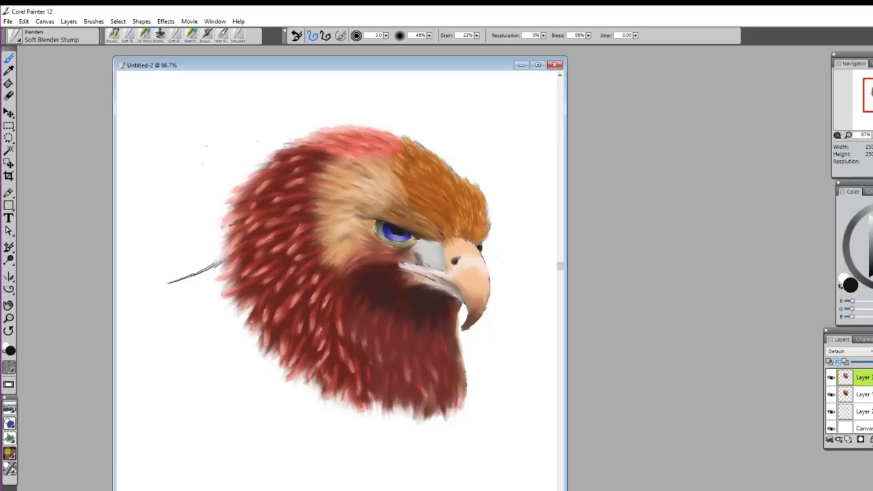
left_click(417, 262)
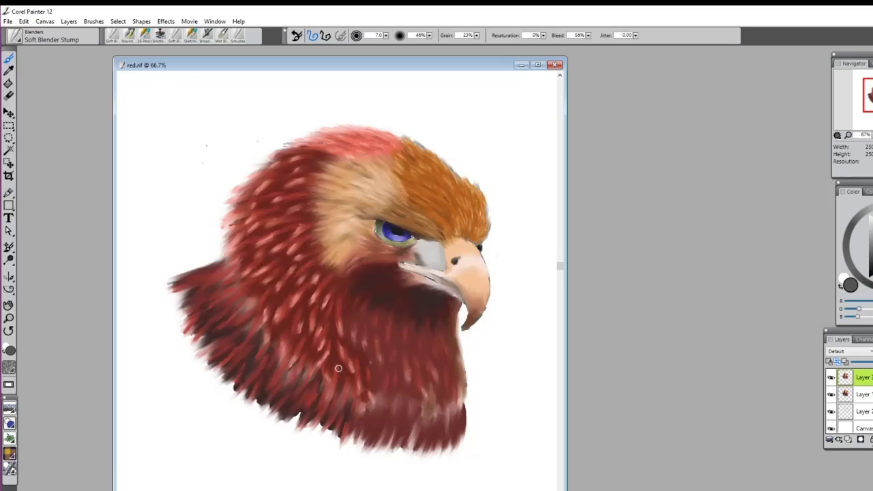
Step: Sample brown from the lower throat, paint Round Tip Pen strokes along its bottom and front edge, and blend them
left_click(129, 36)
left_click(9, 70)
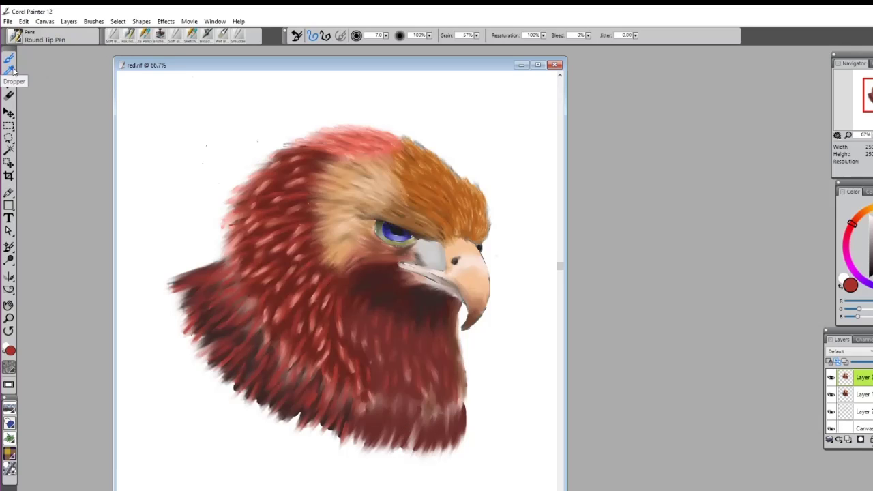
left_click(427, 387)
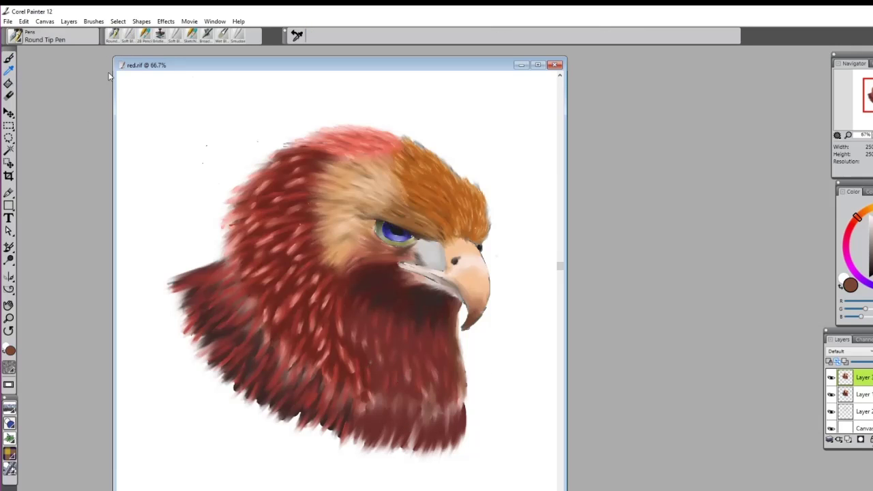
left_click(115, 36)
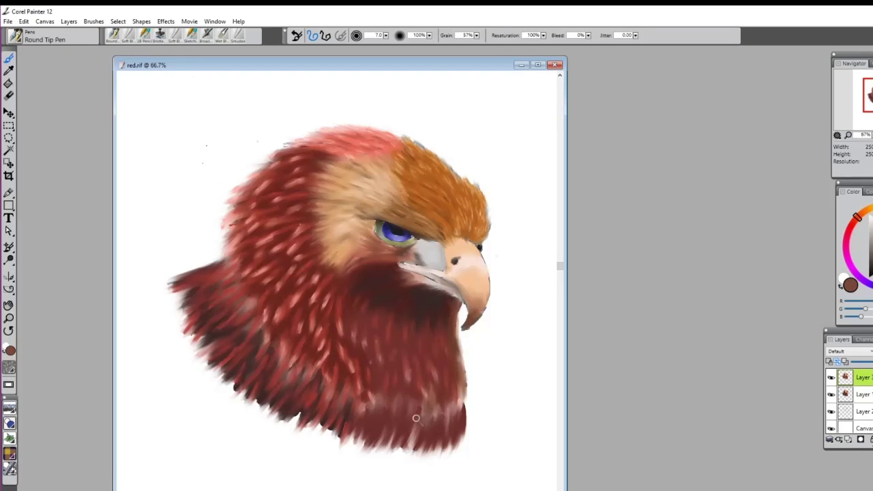
mouse_move(416, 418)
left_mouse_down()
mouse_move(421, 429)
mouse_move(439, 430)
mouse_move(466, 404)
left_mouse_up()
left_click(131, 36)
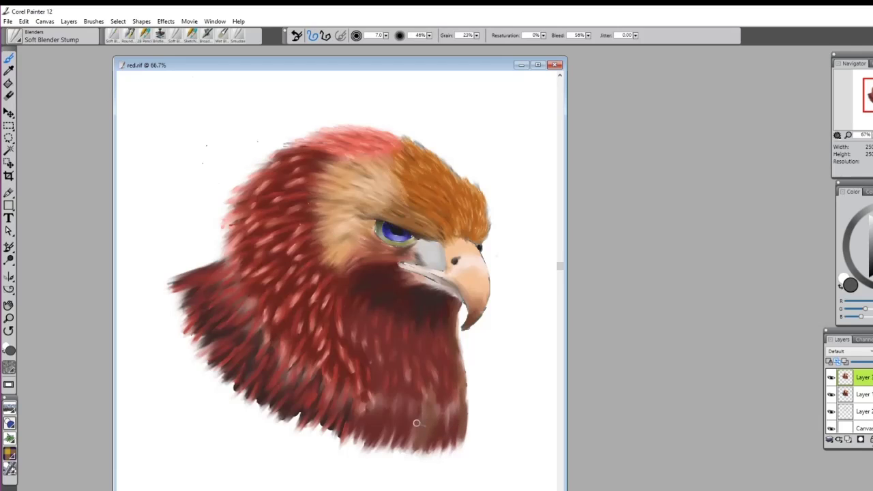
Step: Sample dark red from the neck, lighten it to a rosy red, paint Round Tip Pen strokes along the lower throat, and blend them
left_click(129, 36)
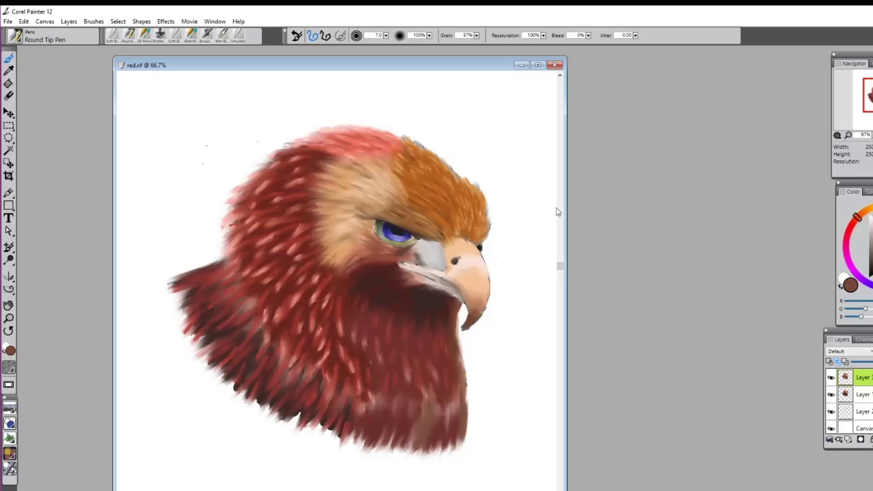
left_click(8, 71)
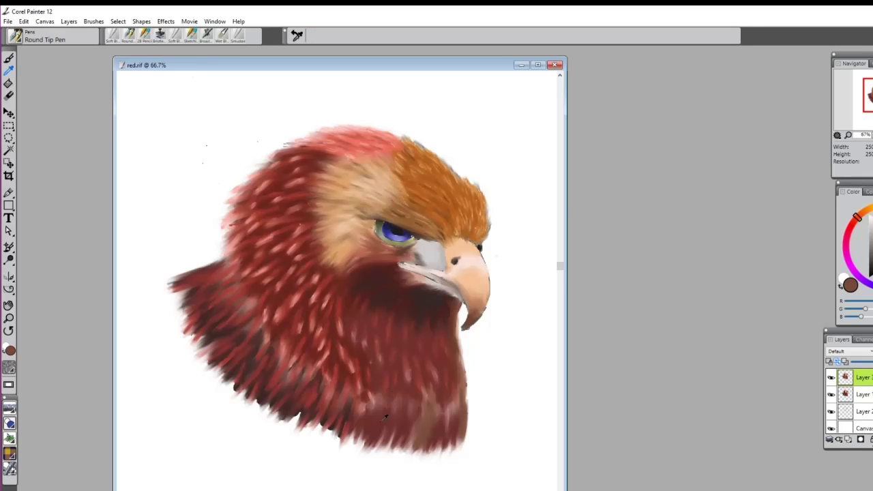
left_click(318, 343)
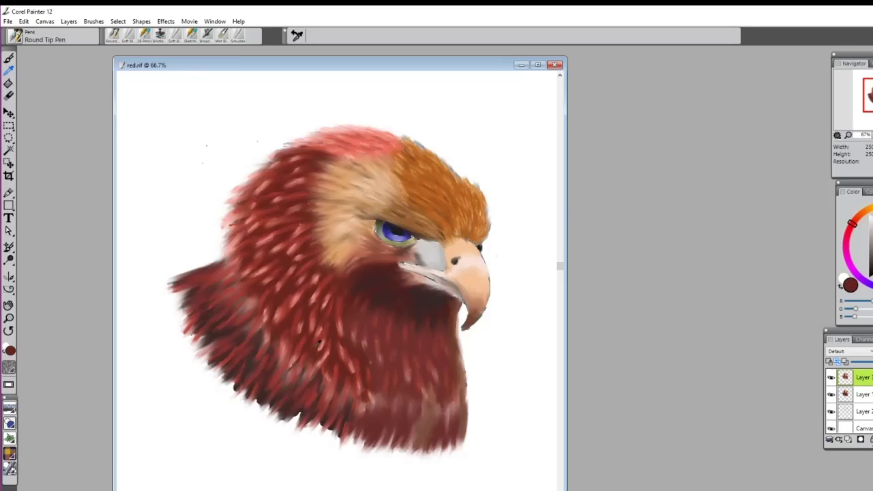
left_click(9, 59)
left_click(864, 269)
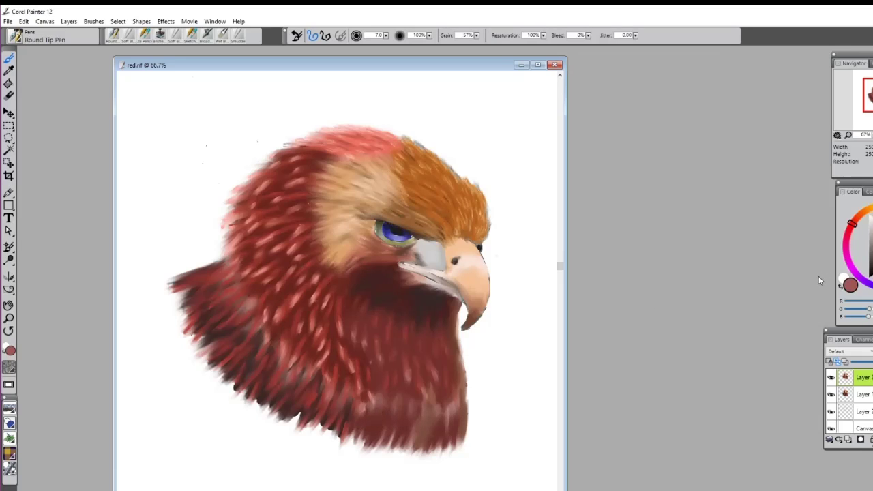
left_click_drag(871, 250, 869, 268)
mouse_move(381, 430)
left_mouse_down()
mouse_move(404, 412)
mouse_move(408, 441)
mouse_move(415, 435)
mouse_move(403, 439)
mouse_move(414, 424)
mouse_move(416, 443)
mouse_move(448, 423)
mouse_move(430, 442)
mouse_move(443, 440)
mouse_move(446, 414)
mouse_move(447, 440)
left_mouse_up()
left_click(128, 35)
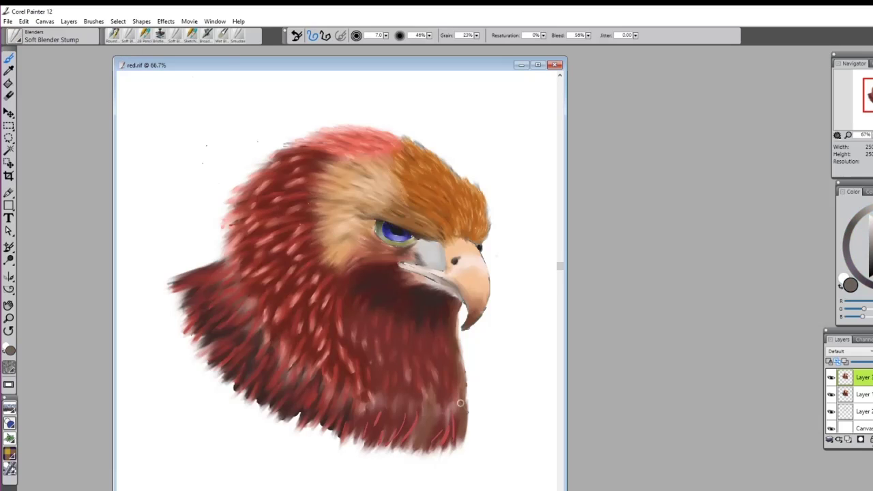
mouse_move(370, 422)
left_mouse_down()
mouse_move(375, 451)
mouse_move(397, 436)
mouse_move(392, 440)
mouse_move(399, 423)
mouse_move(394, 434)
mouse_move(408, 430)
mouse_move(402, 446)
mouse_move(414, 417)
mouse_move(455, 417)
mouse_move(441, 419)
mouse_move(445, 451)
mouse_move(455, 396)
mouse_move(440, 438)
left_mouse_up()
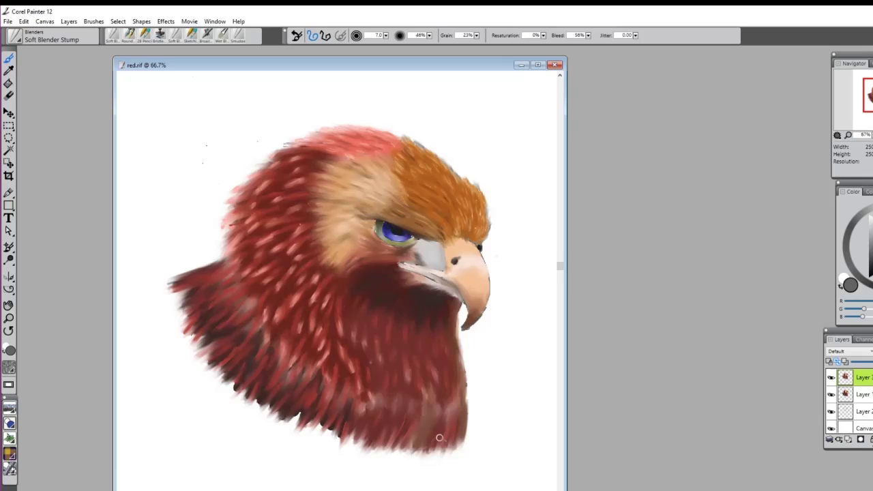
Step: Paint short light-pink Round Tip Pen strokes over the dark feathers of the back and lower neck and soften them with the Soft Blender Stump
left_click(129, 35)
left_click(872, 229)
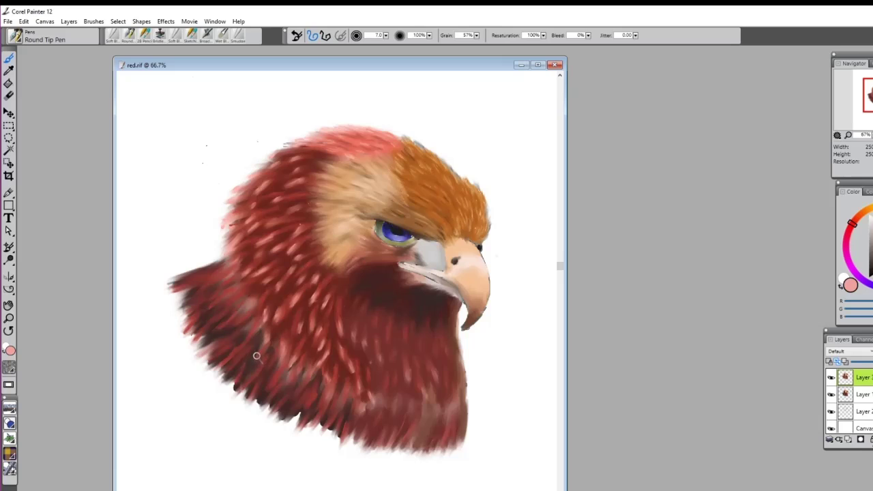
mouse_move(257, 354)
left_mouse_down()
mouse_move(246, 318)
mouse_move(241, 330)
mouse_move(254, 336)
mouse_move(221, 366)
left_mouse_up()
left_click_drag(217, 324, 211, 328)
mouse_move(219, 328)
left_mouse_down()
mouse_move(194, 341)
mouse_move(181, 333)
left_mouse_up()
mouse_move(211, 308)
left_mouse_down()
mouse_move(183, 317)
mouse_move(197, 294)
mouse_move(188, 298)
mouse_move(181, 281)
mouse_move(203, 273)
mouse_move(215, 303)
left_mouse_up()
mouse_move(234, 300)
left_mouse_down()
mouse_move(232, 330)
mouse_move(242, 321)
mouse_move(215, 359)
mouse_move(260, 366)
mouse_move(241, 376)
mouse_move(247, 380)
mouse_move(262, 355)
mouse_move(253, 392)
mouse_move(270, 386)
mouse_move(276, 414)
left_mouse_up()
mouse_move(292, 377)
left_mouse_down()
mouse_move(292, 418)
mouse_move(311, 398)
mouse_move(309, 416)
mouse_move(324, 400)
mouse_move(317, 410)
mouse_move(308, 403)
mouse_move(329, 392)
left_mouse_up()
left_click_drag(288, 359, 283, 370)
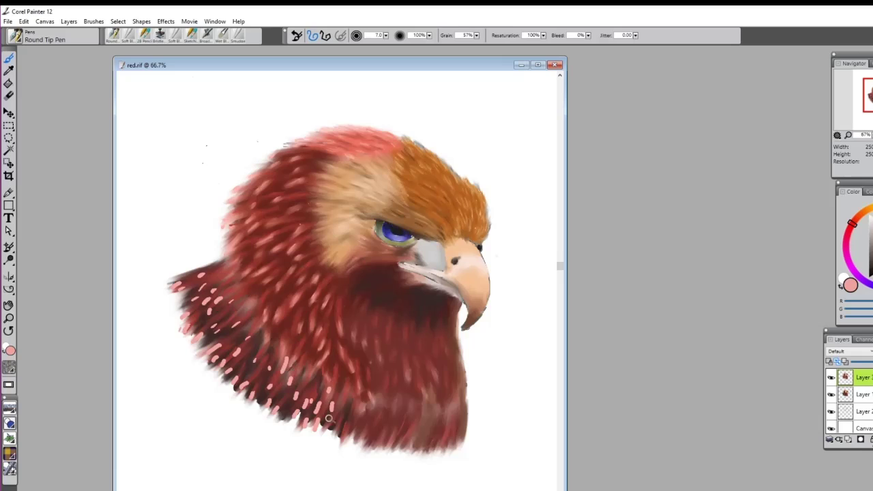
left_click_drag(330, 421, 326, 430)
left_click_drag(344, 397, 341, 408)
left_click(129, 36)
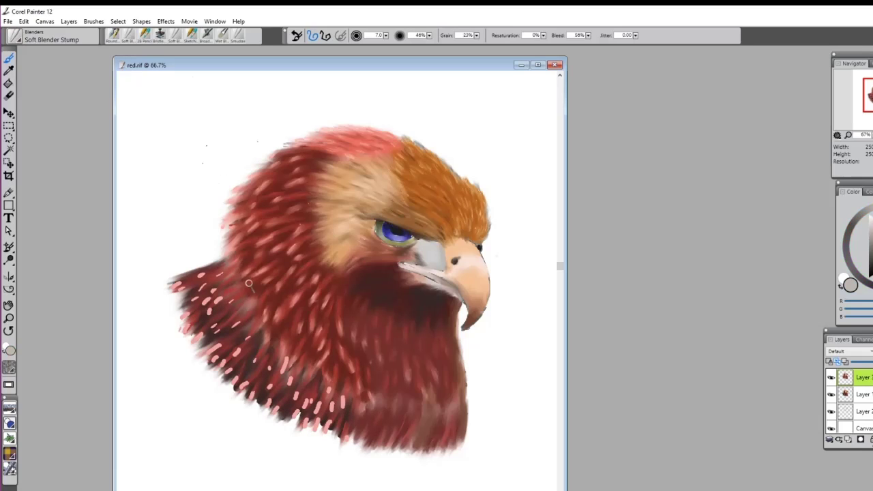
mouse_move(198, 279)
left_mouse_down()
mouse_move(213, 269)
mouse_move(196, 283)
mouse_move(230, 275)
mouse_move(172, 294)
mouse_move(208, 278)
mouse_move(181, 289)
mouse_move(213, 288)
mouse_move(204, 311)
mouse_move(216, 300)
left_mouse_up()
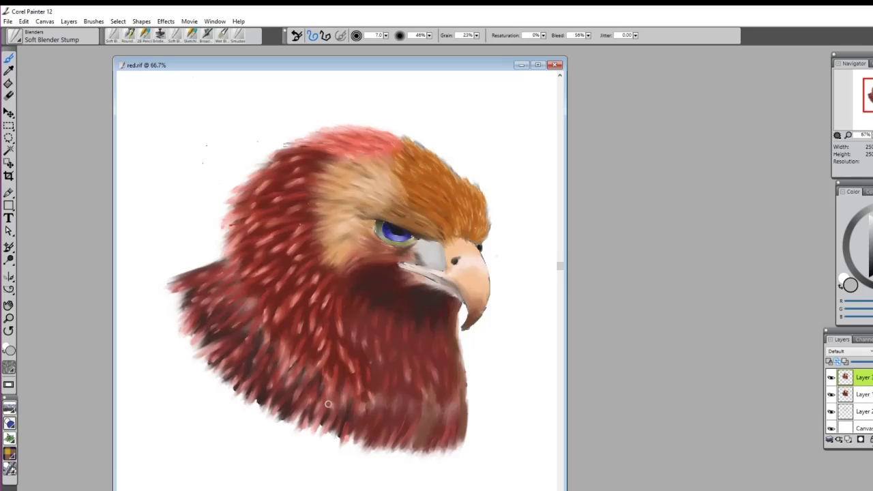
Step: Switch back to the Round Tip Pen and add a new layer directly above the canvas, beneath the eagle layers
left_click(129, 34)
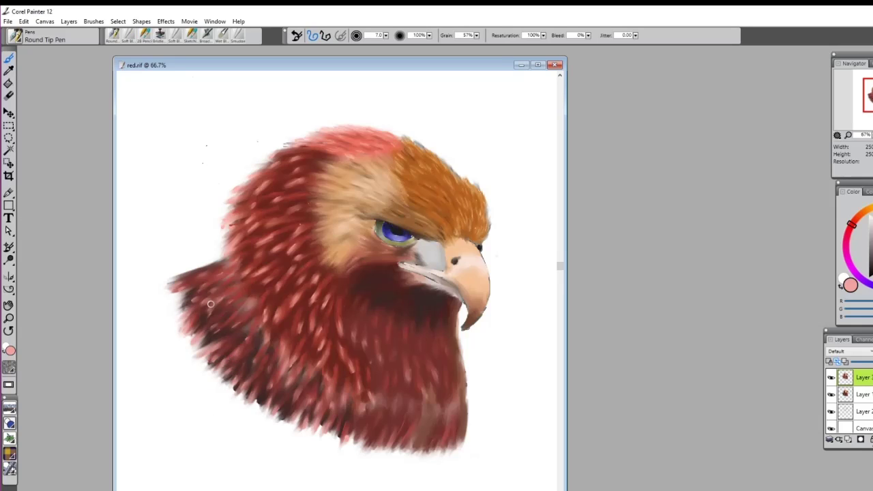
left_click(864, 410)
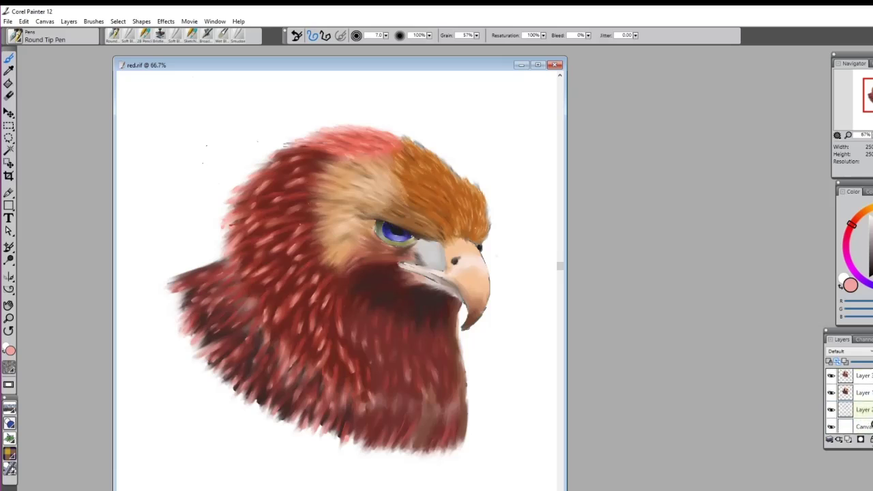
left_click_drag(872, 424, 872, 400)
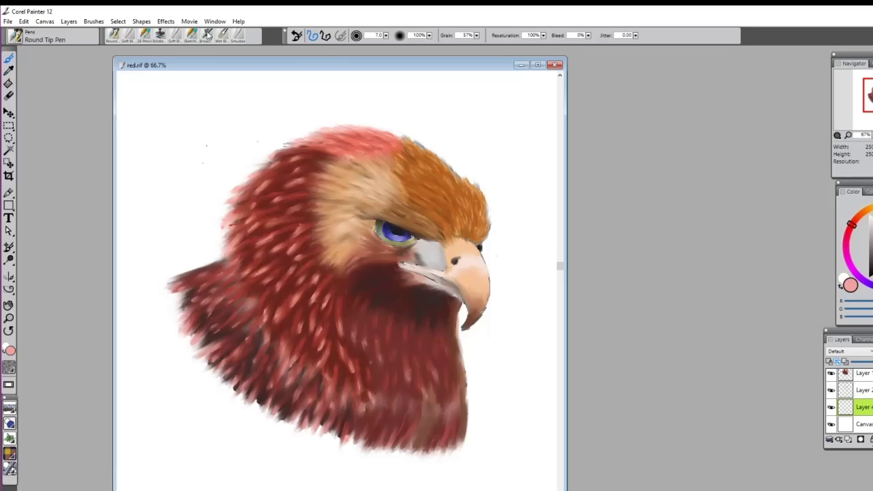
Step: Paint the upper background near-black navy with the Round Tip Pen at size 34, following the crown and forehead edge
left_click(869, 233)
left_click(872, 277)
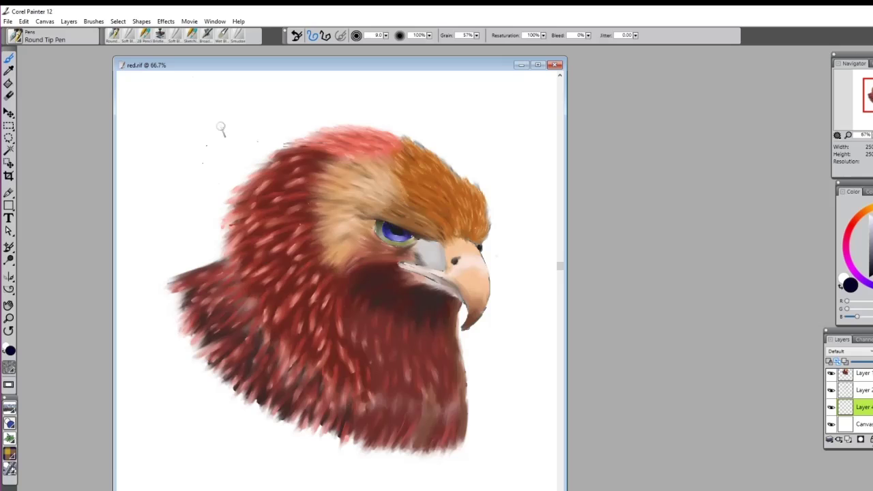
key("bracketright")
key("bracketright")
key("bracketright")
key("bracketright")
key("bracketright")
key("bracketright")
mouse_move(142, 83)
left_mouse_down()
mouse_move(116, 88)
mouse_move(115, 99)
mouse_move(337, 65)
mouse_move(219, 74)
mouse_move(304, 96)
mouse_move(210, 118)
mouse_move(238, 98)
mouse_move(154, 110)
mouse_move(130, 143)
mouse_move(253, 111)
mouse_move(222, 101)
mouse_move(163, 112)
mouse_move(475, 78)
left_mouse_up()
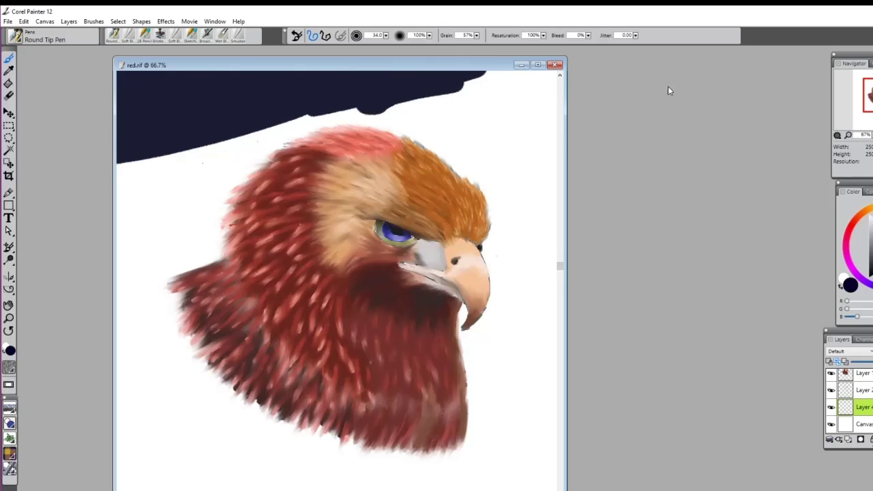
mouse_move(437, 102)
left_mouse_down()
mouse_move(556, 80)
mouse_move(464, 78)
mouse_move(585, 131)
mouse_move(414, 124)
mouse_move(515, 118)
mouse_move(600, 187)
mouse_move(437, 147)
mouse_move(528, 205)
mouse_move(803, 170)
left_mouse_up()
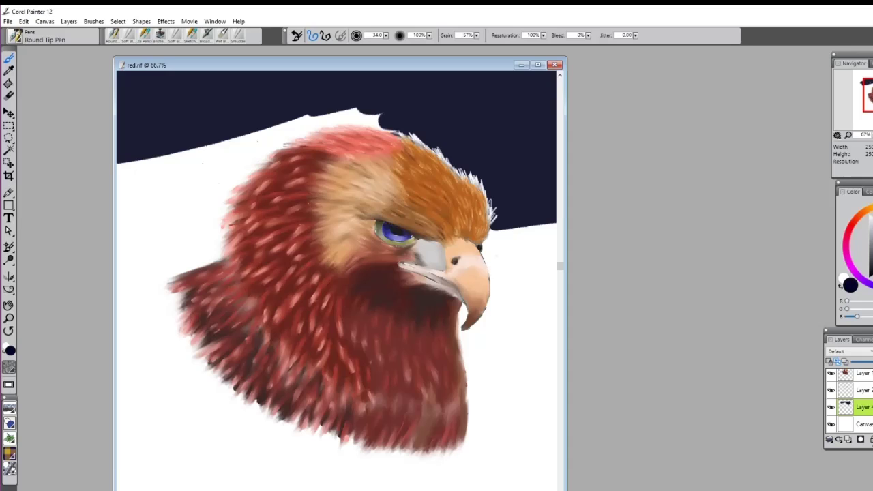
Step: Paint broad dark-blue strokes behind the back of the head and a matching band in front of the beak
left_click_drag(379, 109, 131, 174)
mouse_move(208, 149)
left_mouse_down()
mouse_move(137, 198)
mouse_move(138, 214)
mouse_move(293, 184)
left_mouse_up()
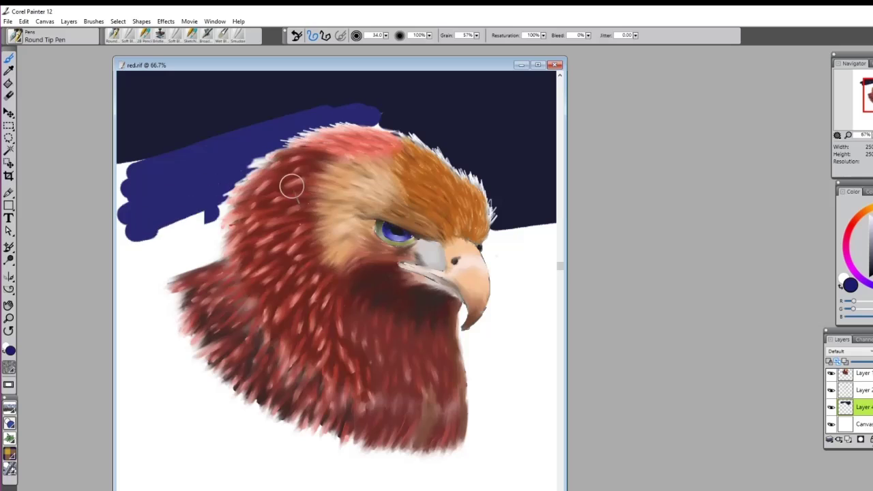
mouse_move(391, 128)
left_mouse_down()
mouse_move(168, 183)
mouse_move(168, 157)
mouse_move(84, 246)
mouse_move(263, 242)
mouse_move(133, 295)
left_mouse_up()
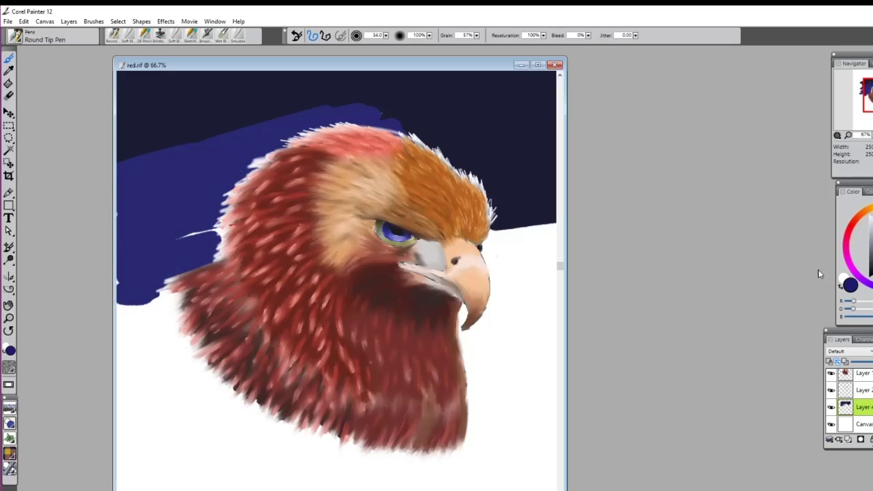
mouse_move(550, 227)
left_mouse_down()
mouse_move(504, 243)
mouse_move(546, 236)
mouse_move(554, 247)
left_mouse_up()
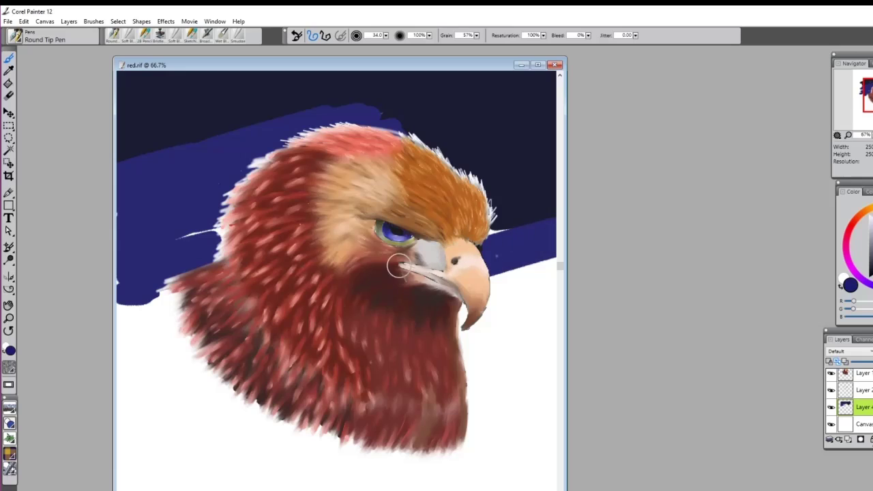
left_click_drag(505, 272, 549, 283)
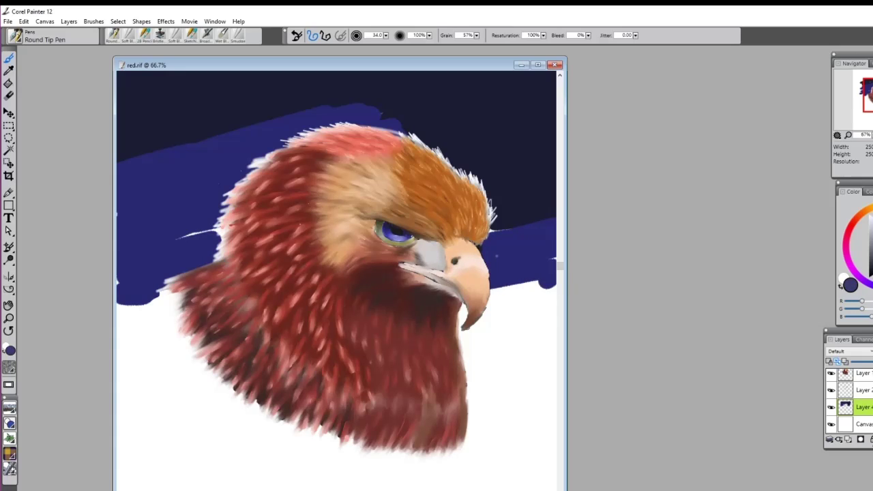
Step: Add purple and muted blue-violet strokes to the background behind the neck, beside the beak and in front of the forehead
mouse_move(170, 315)
left_mouse_down()
mouse_move(189, 282)
mouse_move(141, 367)
mouse_move(198, 352)
left_mouse_up()
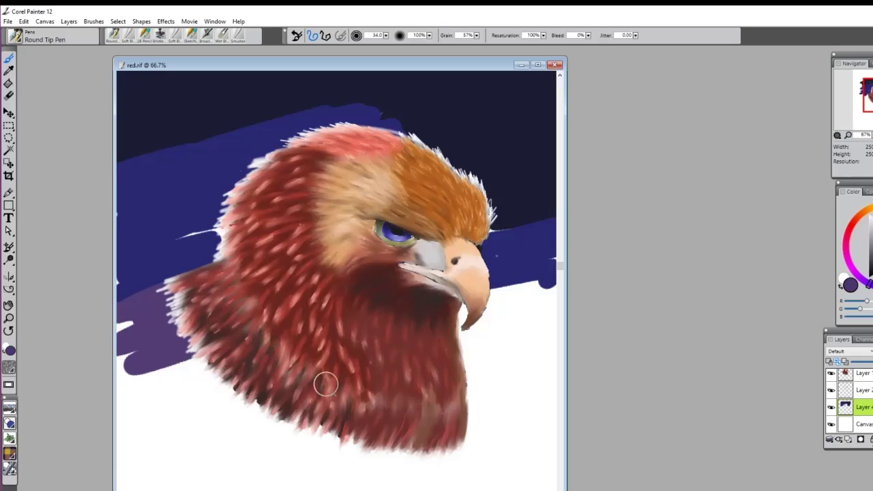
mouse_move(290, 420)
left_mouse_down()
mouse_move(170, 411)
mouse_move(293, 425)
left_mouse_up()
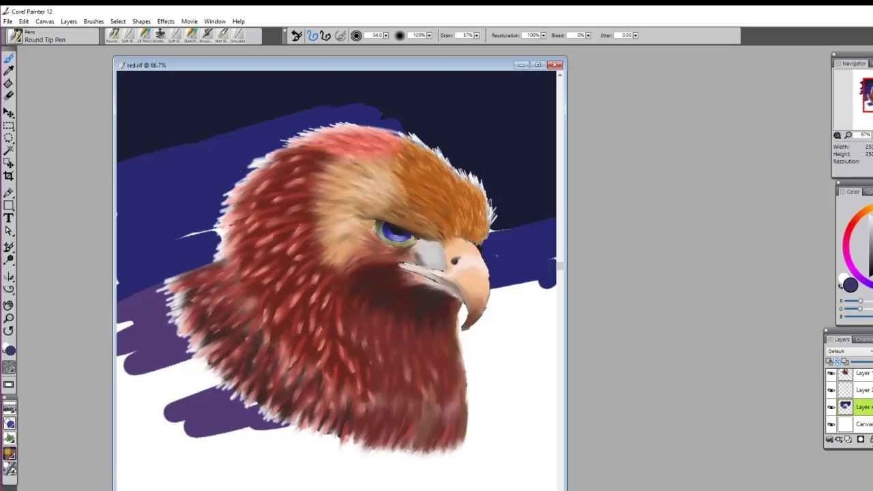
mouse_move(208, 362)
left_mouse_down()
mouse_move(162, 378)
mouse_move(226, 351)
mouse_move(231, 361)
mouse_move(155, 398)
mouse_move(108, 436)
mouse_move(141, 430)
mouse_move(130, 374)
mouse_move(77, 378)
mouse_move(126, 321)
left_mouse_up()
left_click_drag(217, 219, 232, 238)
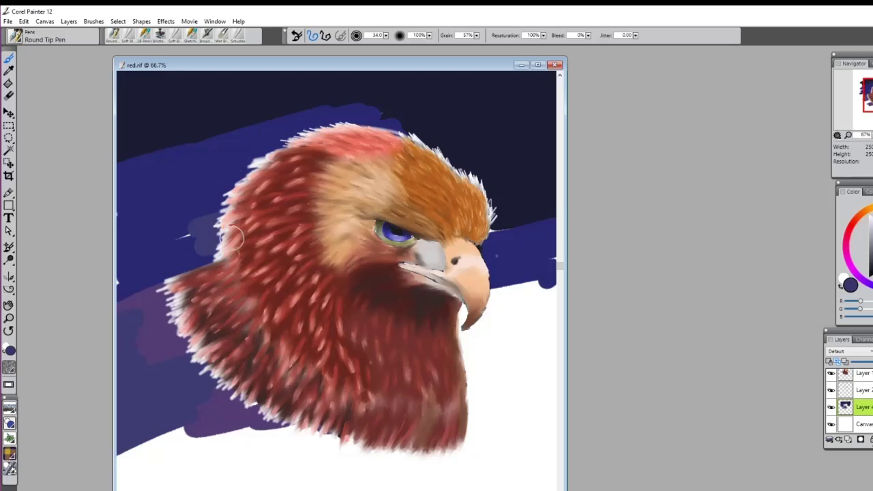
mouse_move(491, 303)
left_mouse_down()
mouse_move(537, 288)
mouse_move(468, 307)
mouse_move(546, 318)
left_mouse_up()
mouse_move(450, 162)
left_mouse_down()
mouse_move(513, 142)
mouse_move(501, 173)
mouse_move(522, 187)
left_mouse_up()
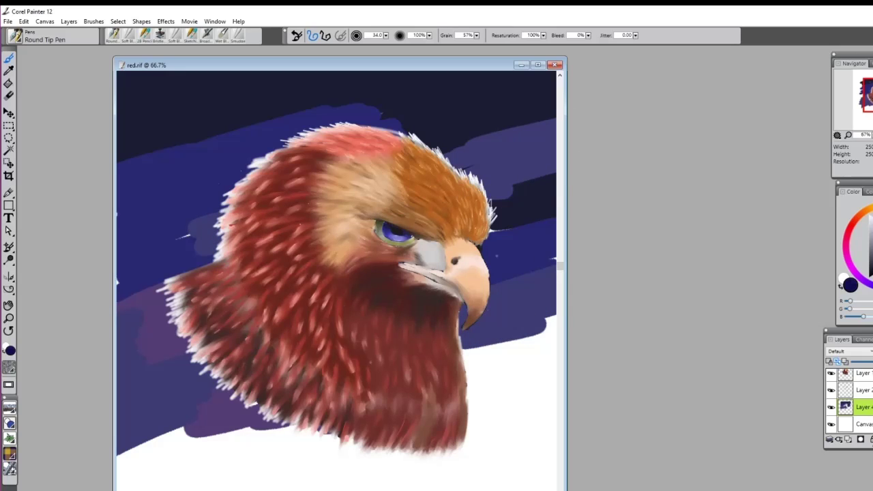
Step: Fill the remaining white background below the neck and beak with deep navy and near-black strokes
mouse_move(539, 341)
left_mouse_down()
mouse_move(444, 366)
mouse_move(513, 351)
mouse_move(579, 394)
mouse_move(379, 455)
mouse_move(347, 444)
mouse_move(216, 464)
mouse_move(226, 452)
mouse_move(174, 451)
mouse_move(118, 463)
mouse_move(99, 479)
mouse_move(135, 488)
mouse_move(250, 481)
mouse_move(380, 461)
mouse_move(466, 397)
mouse_move(441, 401)
mouse_move(477, 426)
mouse_move(504, 425)
left_mouse_up()
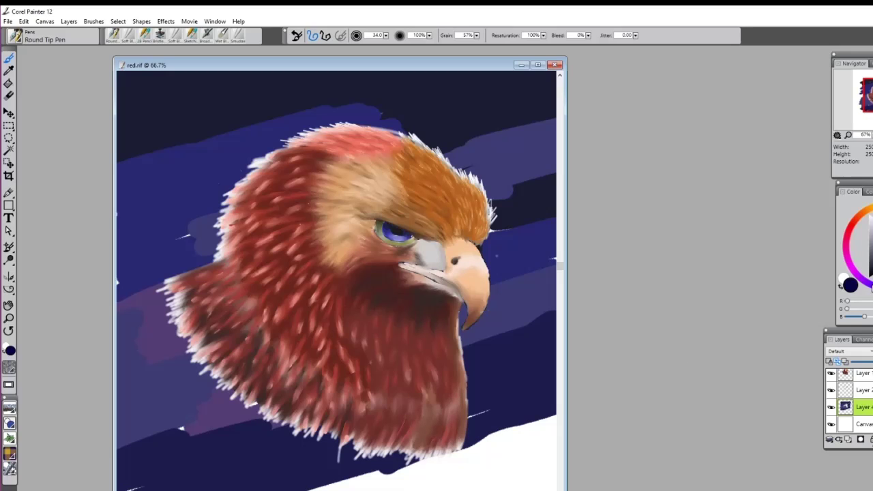
mouse_move(546, 441)
left_mouse_down()
mouse_move(428, 477)
mouse_move(317, 490)
left_mouse_up()
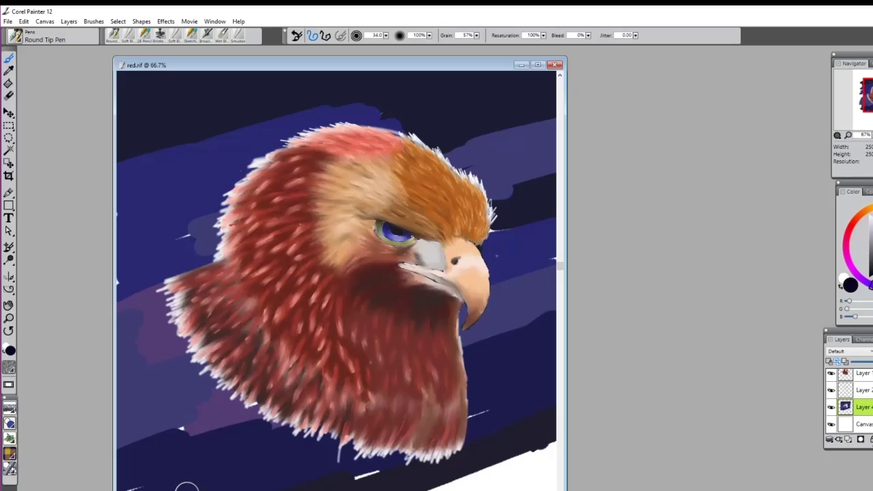
mouse_move(434, 487)
left_mouse_down()
mouse_move(492, 476)
mouse_move(554, 487)
left_mouse_up()
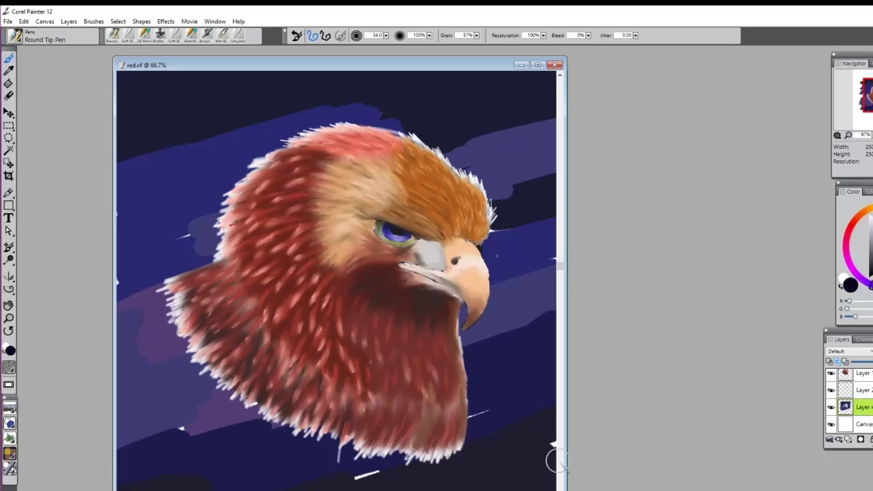
Step: Blend the background colour bands together around the head with the Soft Blender Stump at size 25
left_click(129, 36)
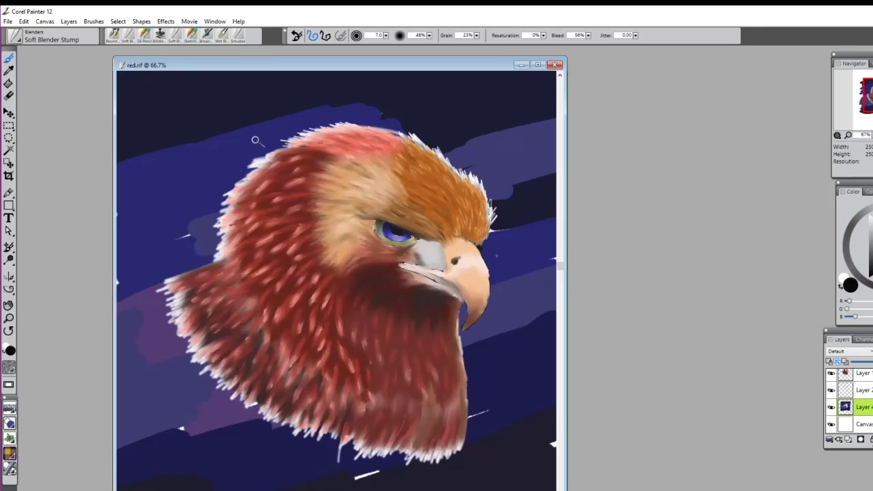
key("bracketright")
key("bracketright")
key("bracketright")
key("bracketright")
mouse_move(180, 151)
left_mouse_down()
mouse_move(230, 128)
mouse_move(114, 167)
mouse_move(173, 165)
mouse_move(220, 150)
mouse_move(207, 121)
mouse_move(161, 152)
mouse_move(225, 152)
mouse_move(278, 120)
mouse_move(206, 138)
mouse_move(190, 156)
mouse_move(283, 139)
mouse_move(355, 109)
mouse_move(286, 134)
mouse_move(333, 134)
mouse_move(413, 108)
mouse_move(377, 114)
mouse_move(313, 155)
mouse_move(469, 126)
mouse_move(403, 163)
mouse_move(404, 175)
mouse_move(542, 126)
mouse_move(440, 153)
mouse_move(562, 135)
mouse_move(497, 185)
mouse_move(565, 177)
mouse_move(518, 200)
mouse_move(481, 251)
mouse_move(154, 242)
mouse_move(272, 203)
mouse_move(164, 232)
mouse_move(145, 259)
mouse_move(255, 235)
mouse_move(153, 261)
mouse_move(106, 256)
mouse_move(220, 269)
mouse_move(102, 309)
mouse_move(174, 259)
mouse_move(94, 294)
mouse_move(100, 304)
mouse_move(164, 276)
mouse_move(126, 314)
mouse_move(127, 336)
mouse_move(161, 319)
mouse_move(118, 363)
mouse_move(209, 339)
mouse_move(204, 344)
mouse_move(320, 350)
left_mouse_up()
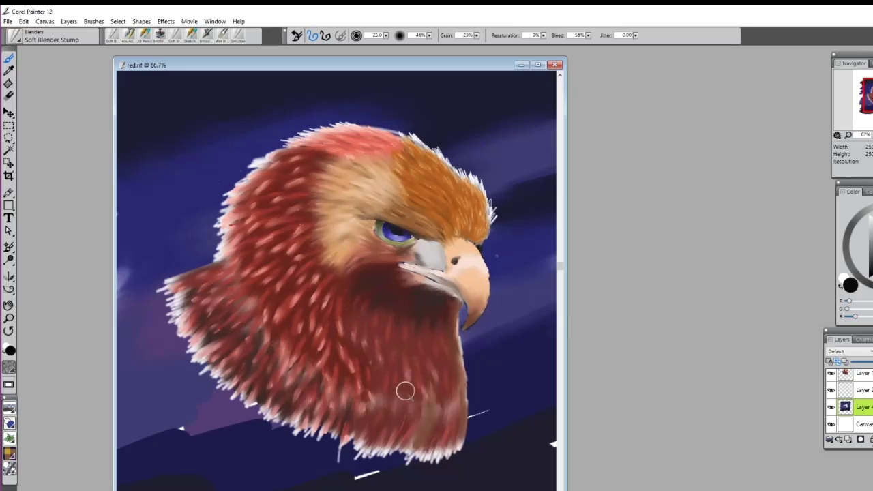
mouse_move(256, 416)
left_mouse_down()
mouse_move(200, 439)
mouse_move(214, 408)
mouse_move(163, 416)
mouse_move(208, 405)
mouse_move(148, 446)
mouse_move(207, 408)
mouse_move(141, 334)
mouse_move(165, 261)
mouse_move(74, 344)
left_mouse_up()
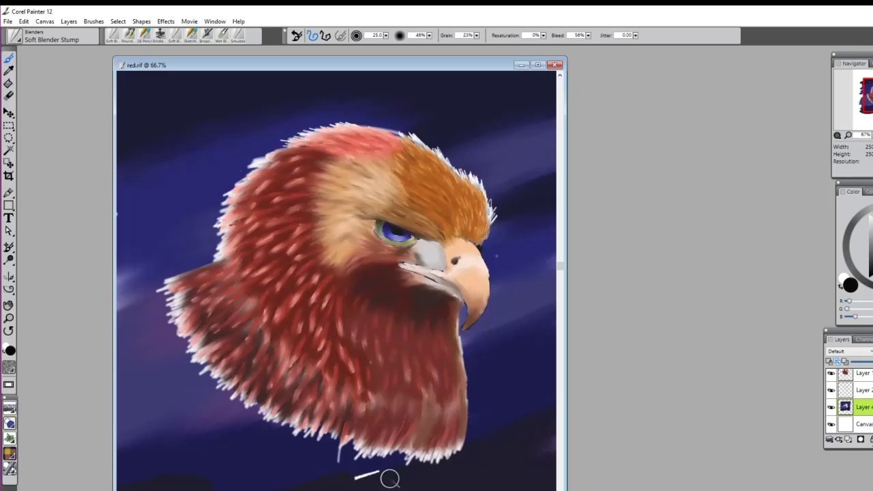
key("ctrl+z")
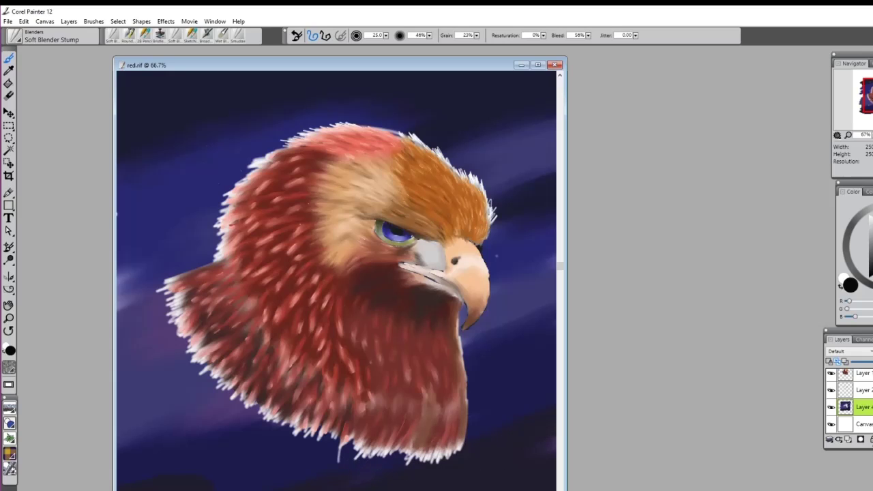